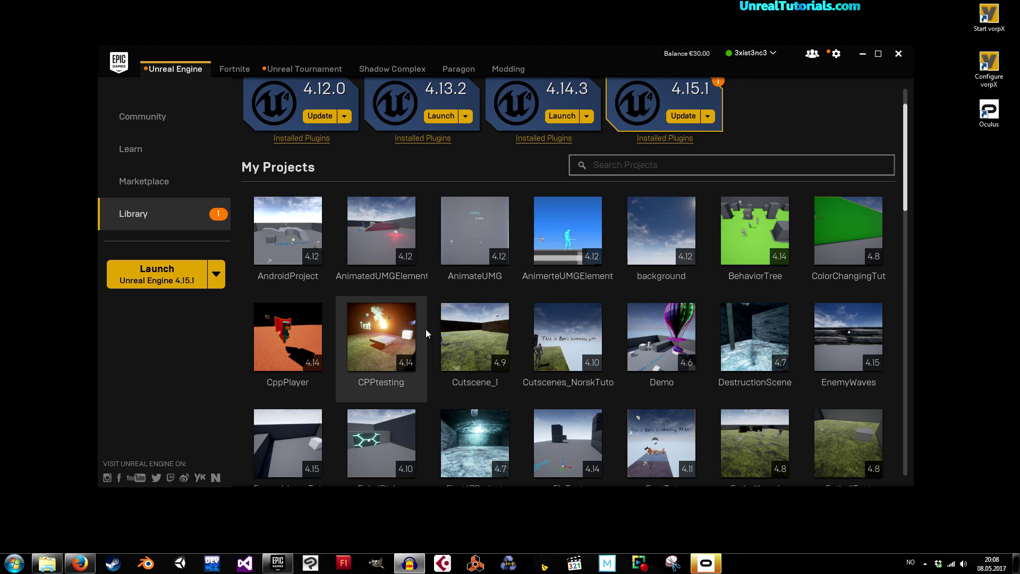
# Step: Launch Unreal Engine 4.15.1 and create a First Person Blueprint project named Export_From
pyautogui.click(175, 282)
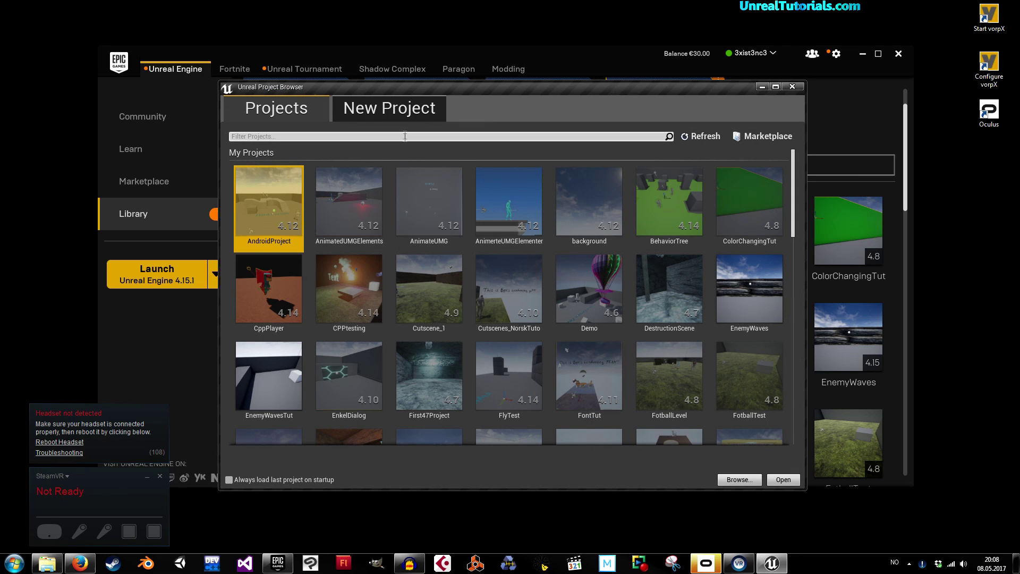
pyautogui.click(405, 112)
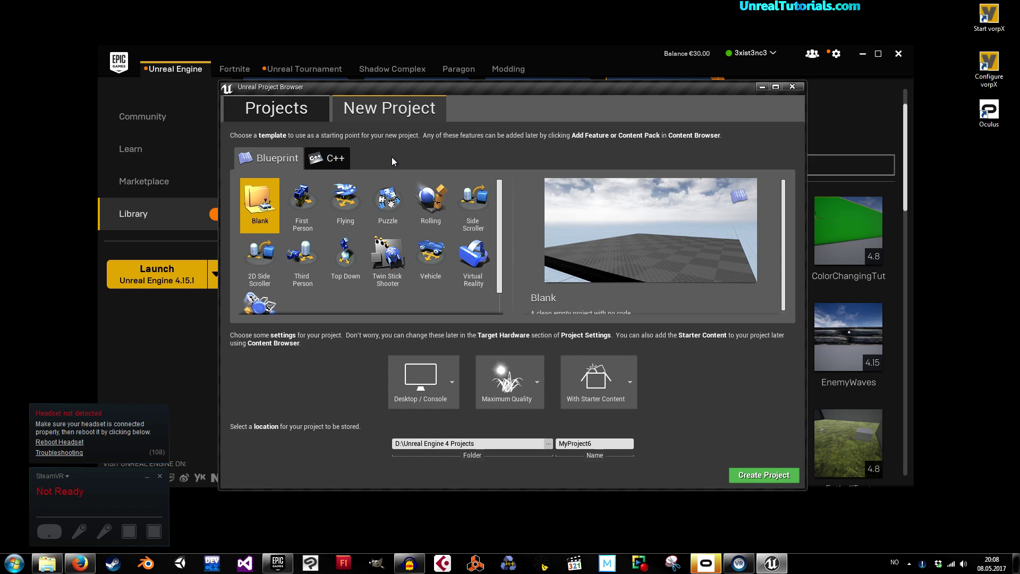
pyautogui.click(301, 207)
pyautogui.click(595, 443)
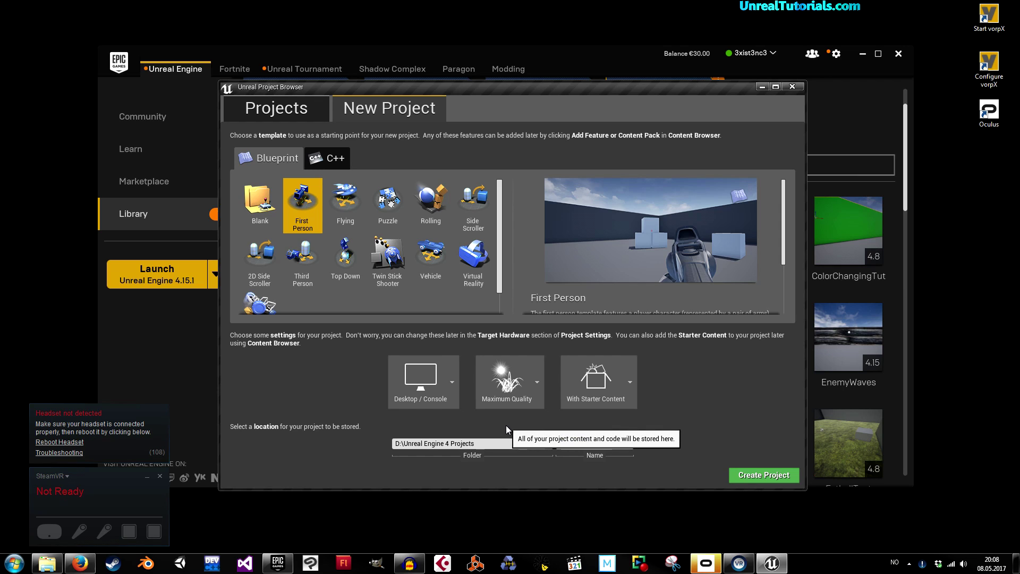
pyautogui.write('Export')
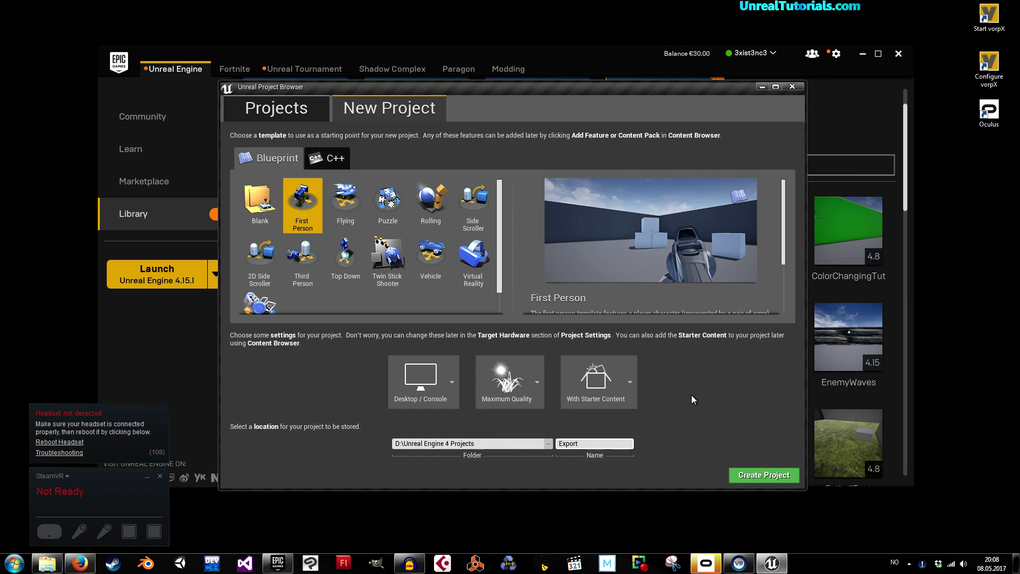
pyautogui.write('_From')
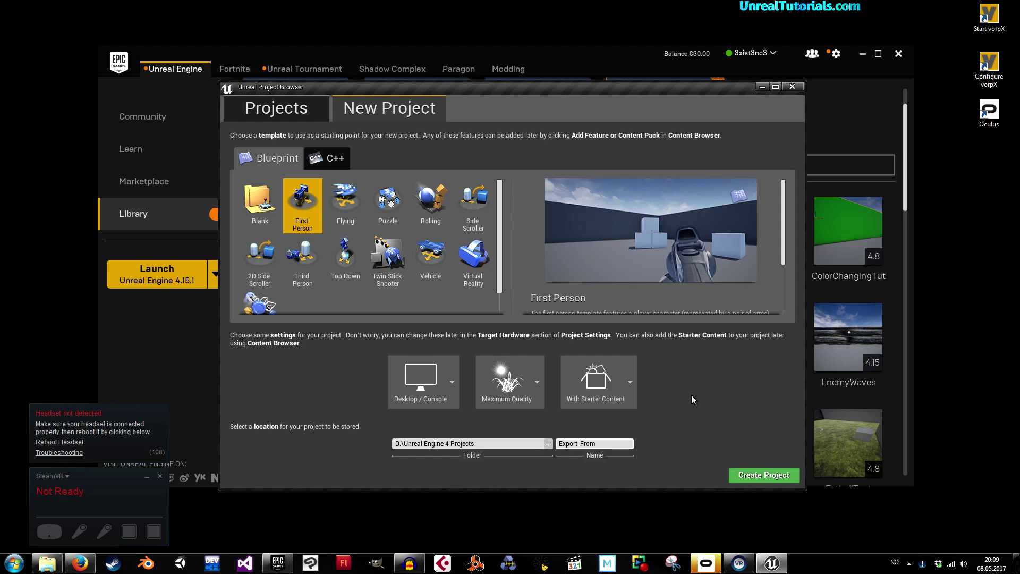
pyautogui.click(757, 479)
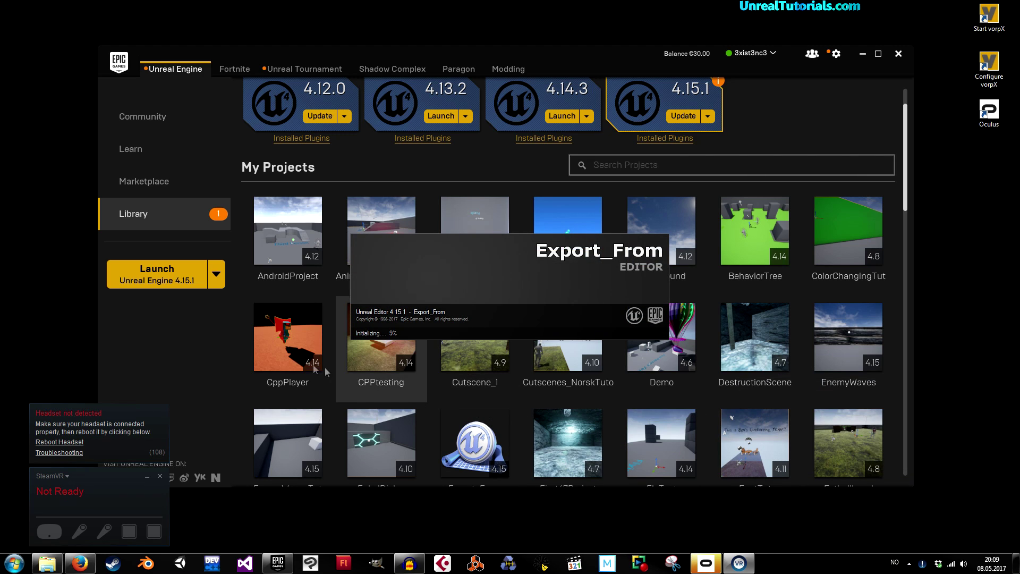
pyautogui.click(144, 277)
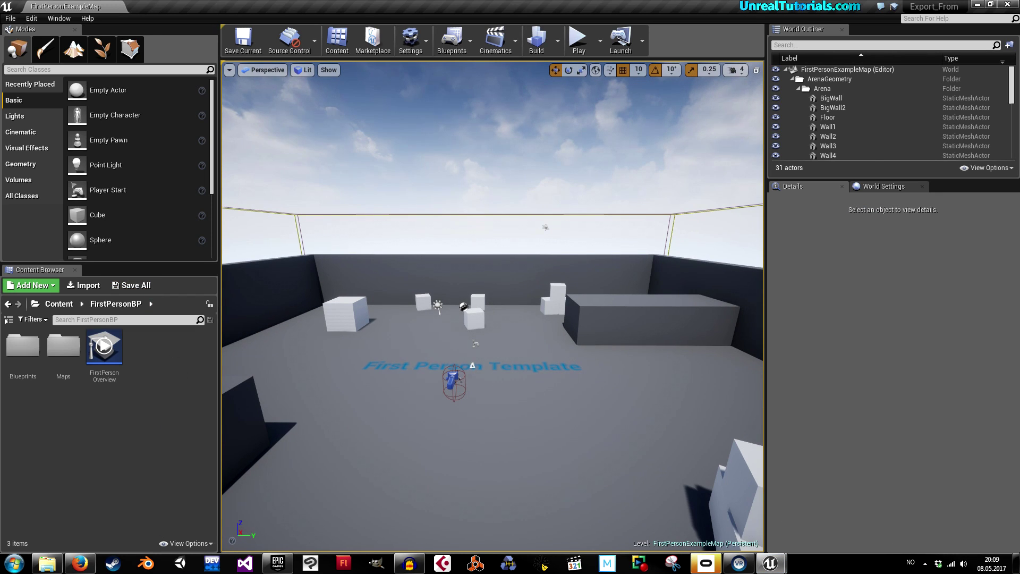
# Step: Show the project's folder tree and create a folder named UE_Assets directly under Content
pyautogui.moveTo(771, 568)
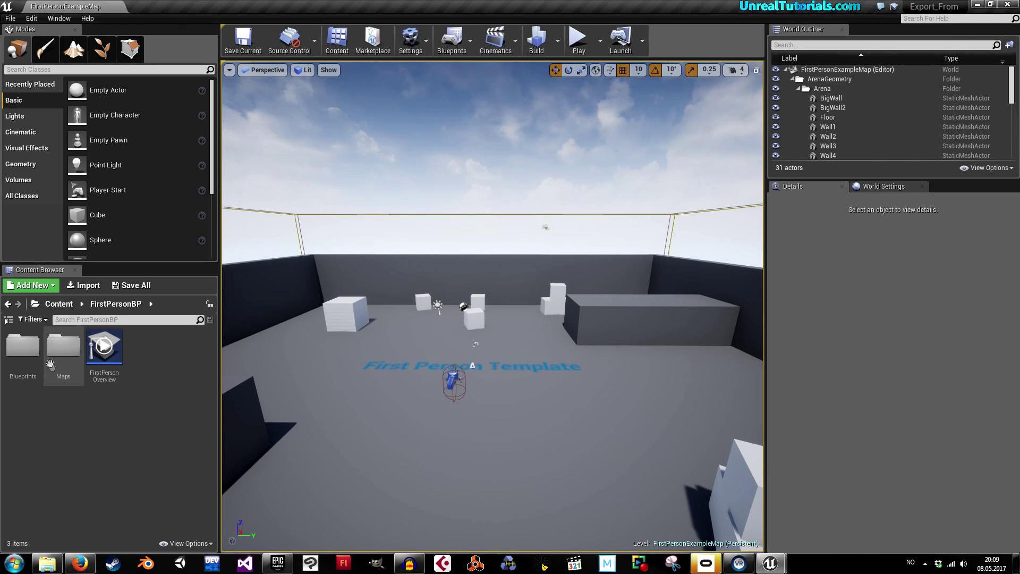
pyautogui.click(7, 303)
pyautogui.click(8, 319)
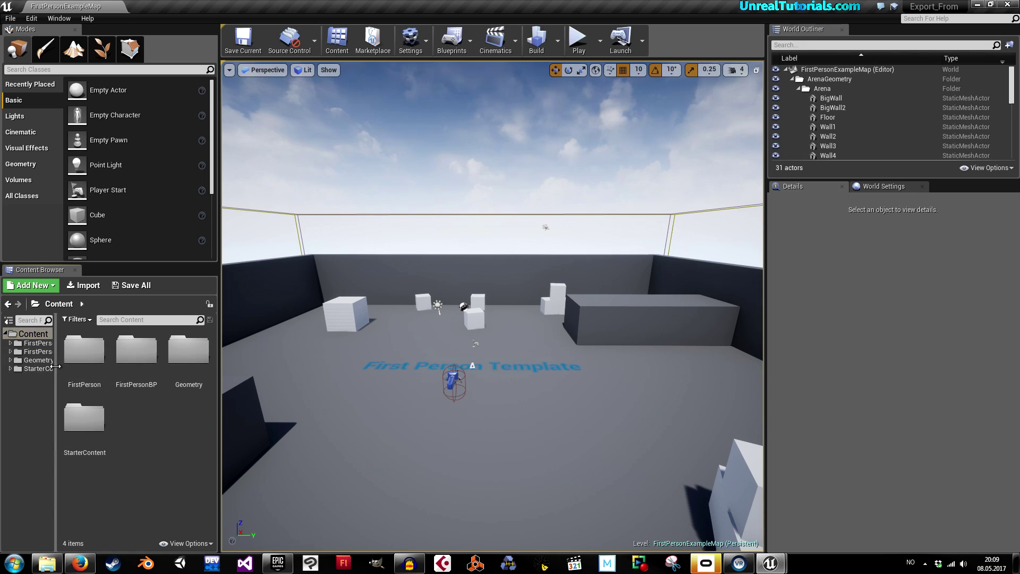
pyautogui.moveTo(56, 367); pyautogui.dragTo(91, 367)
pyautogui.rightClick(34, 396)
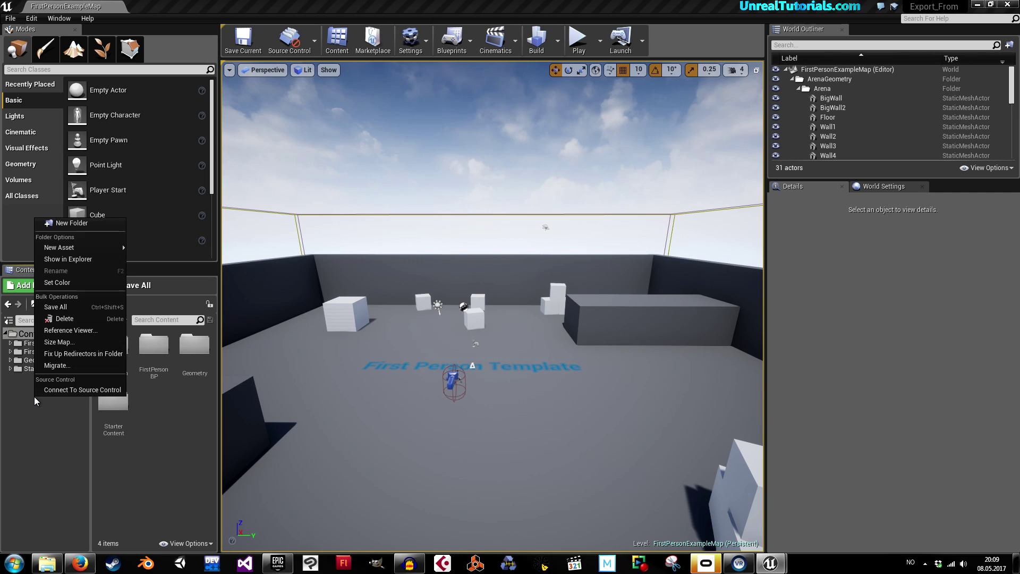
pyautogui.click(59, 223)
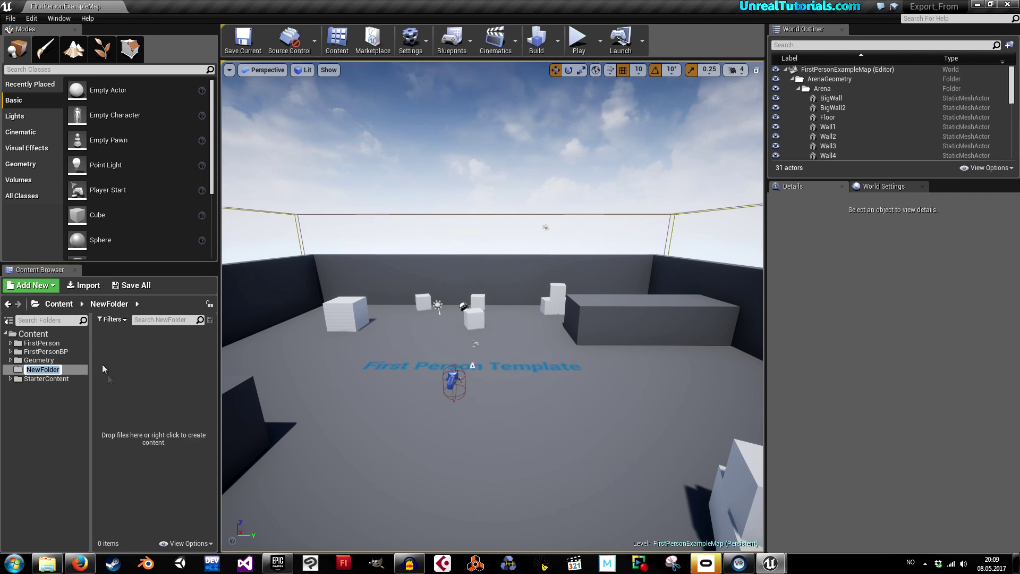
pyautogui.write('UE')
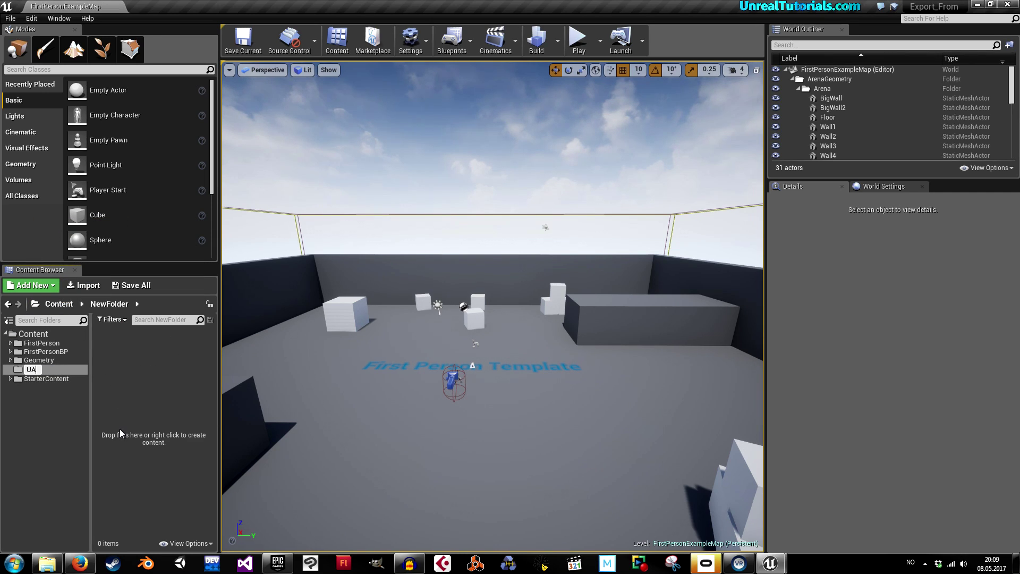
pyautogui.write('_Assets')
pyautogui.press('Return')
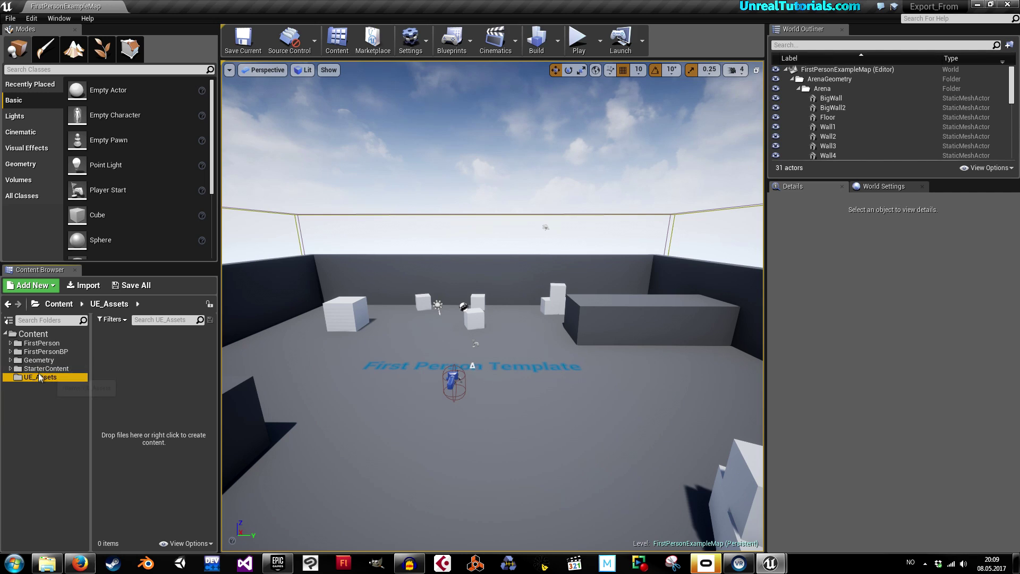
# Step: Duplicate the Shape_Cube and Shape_Cylinder meshes in the StarterContent Shapes folder
pyautogui.click(11, 369)
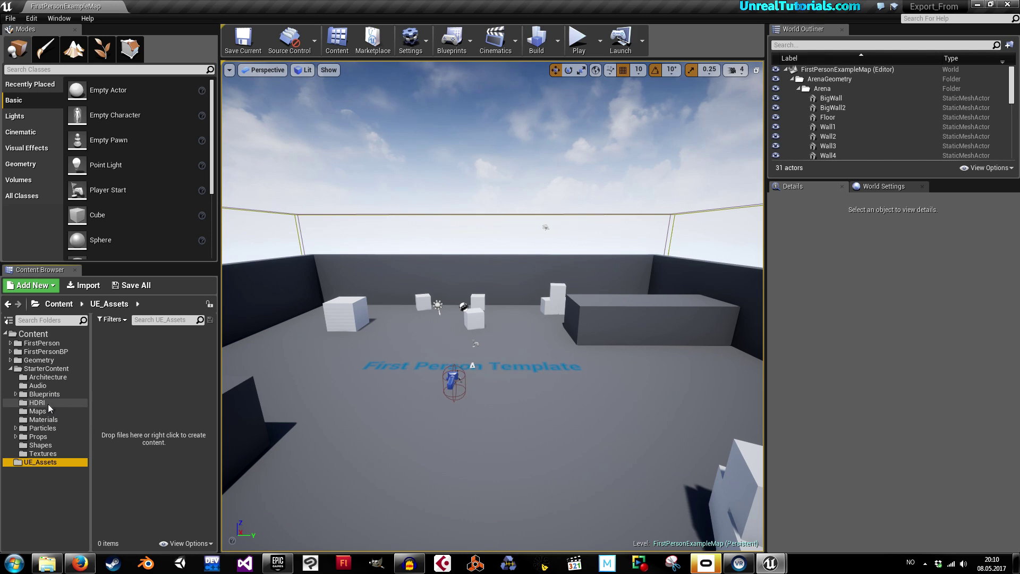
pyautogui.click(40, 445)
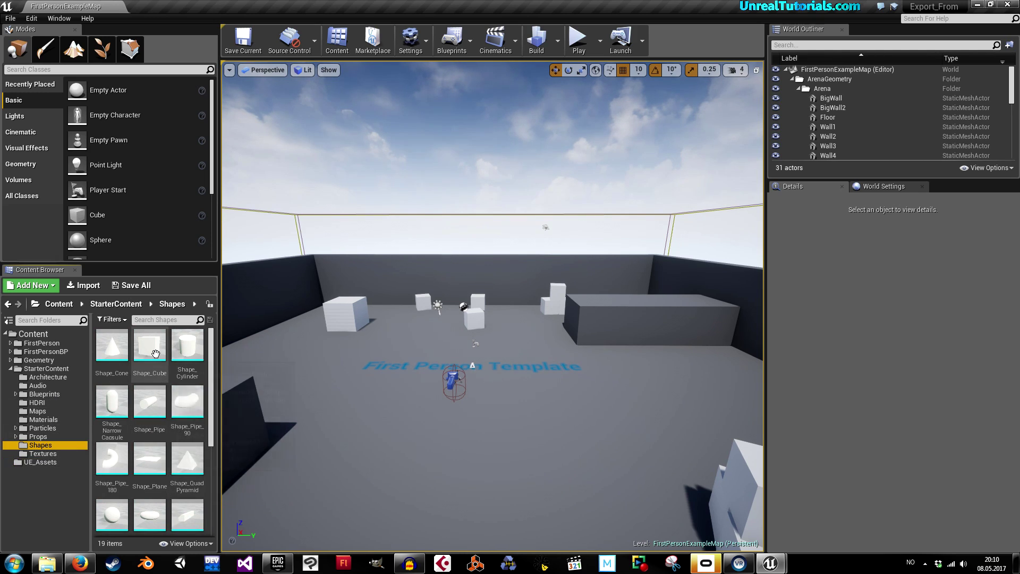
pyautogui.click(151, 378)
pyautogui.keyDown('ctrl'); pyautogui.click(189, 352); pyautogui.keyUp('ctrl')
pyautogui.rightClick(191, 354)
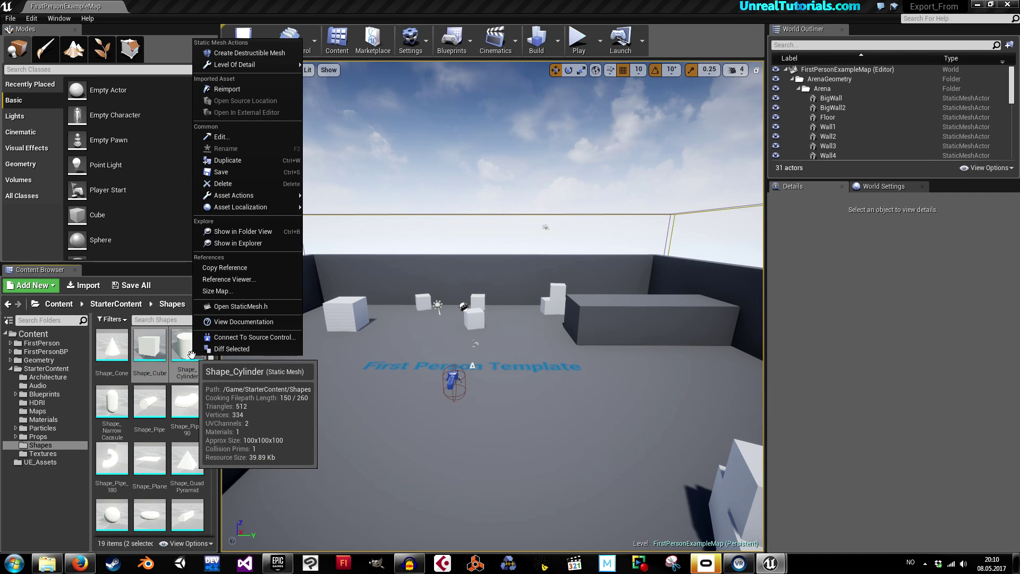
pyautogui.click(237, 160)
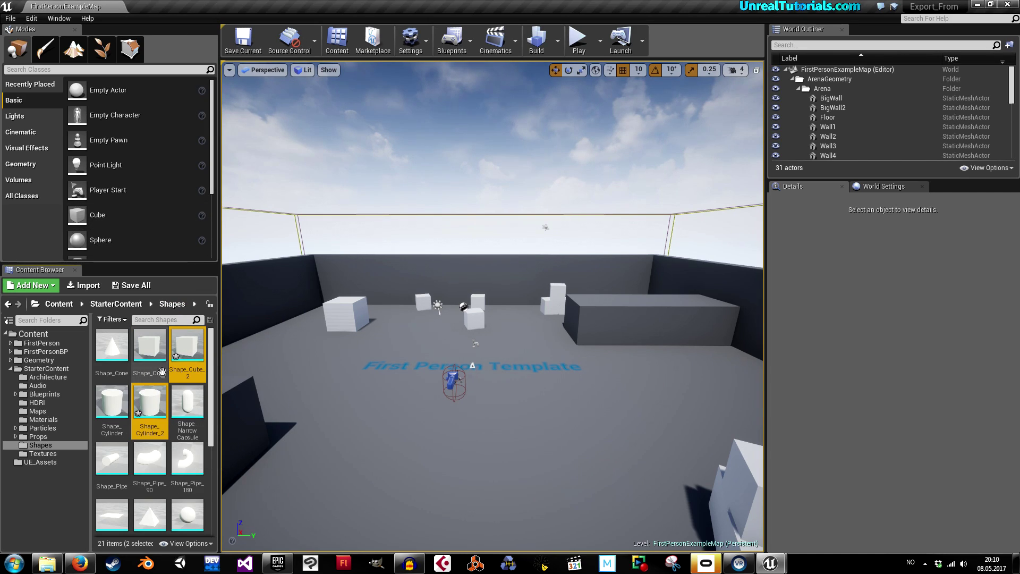
# Step: Move the duplicated cube and cylinder meshes into UE_Assets and open that folder
pyautogui.moveTo(191, 346); pyautogui.dragTo(36, 464)
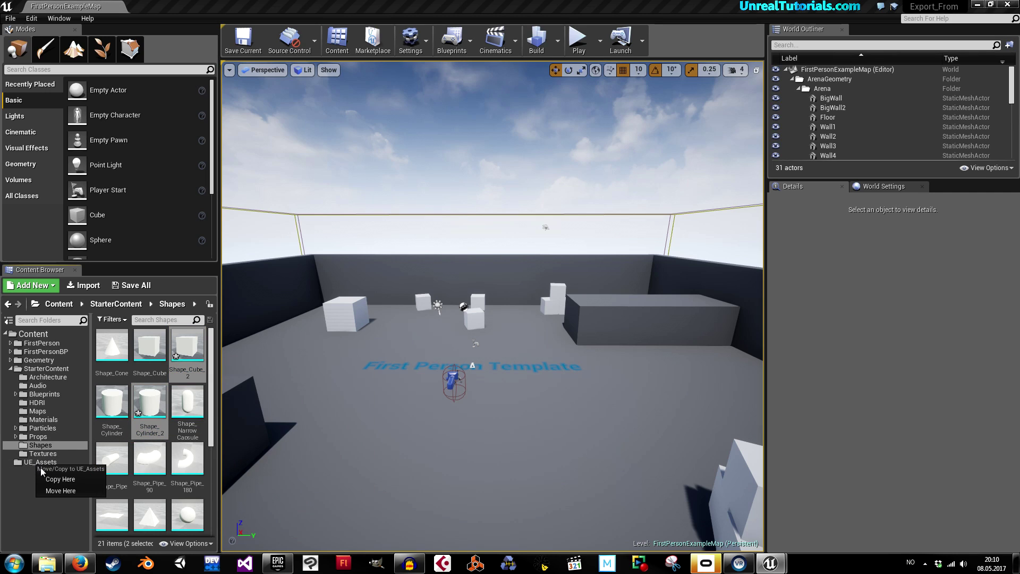
pyautogui.click(49, 492)
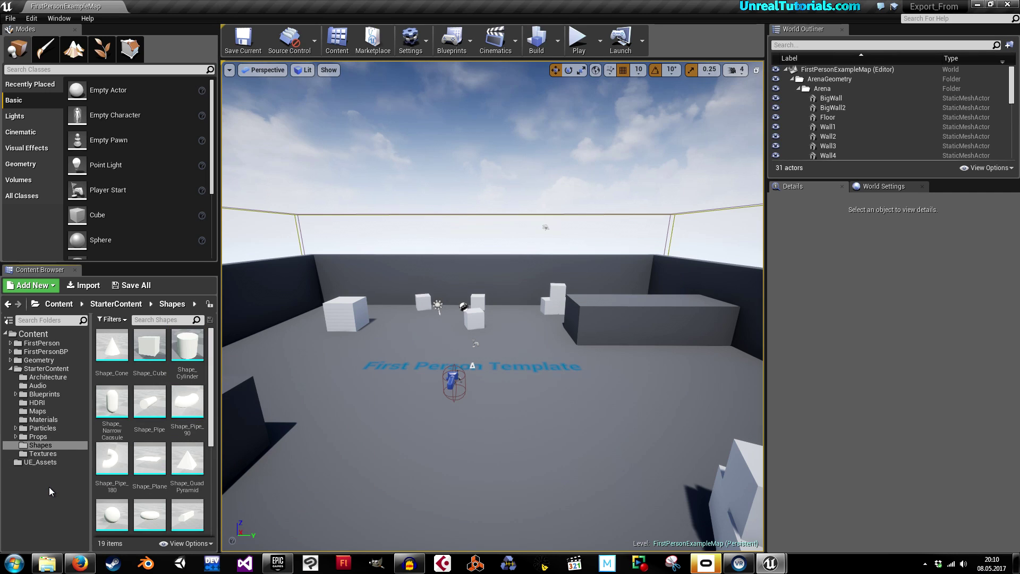
pyautogui.click(33, 463)
pyautogui.click(140, 427)
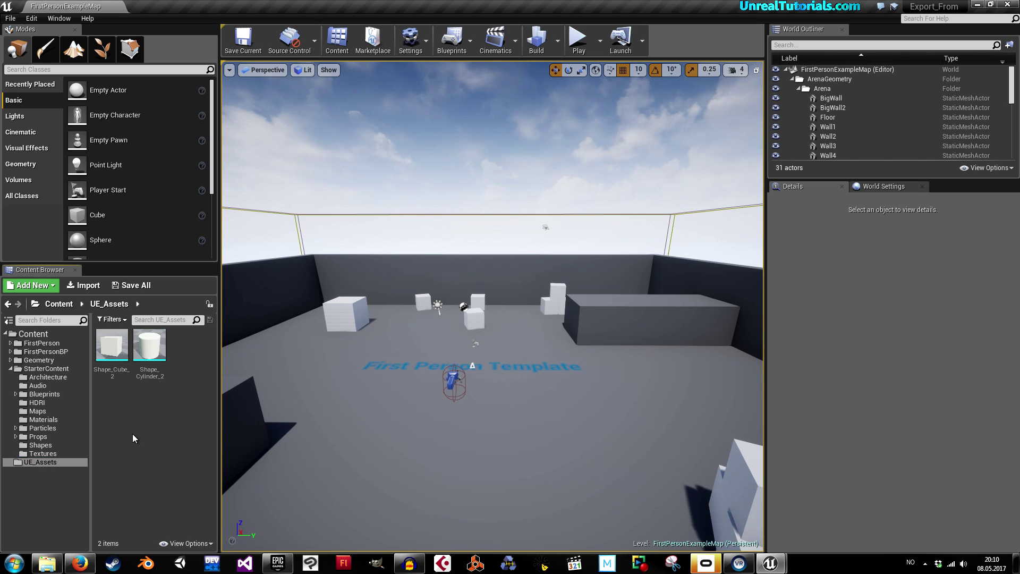
# Step: Switch to Firefox and open two textures from texturemate.com in new tabs, viewing the scratched brown plastic one
pyautogui.click(79, 561)
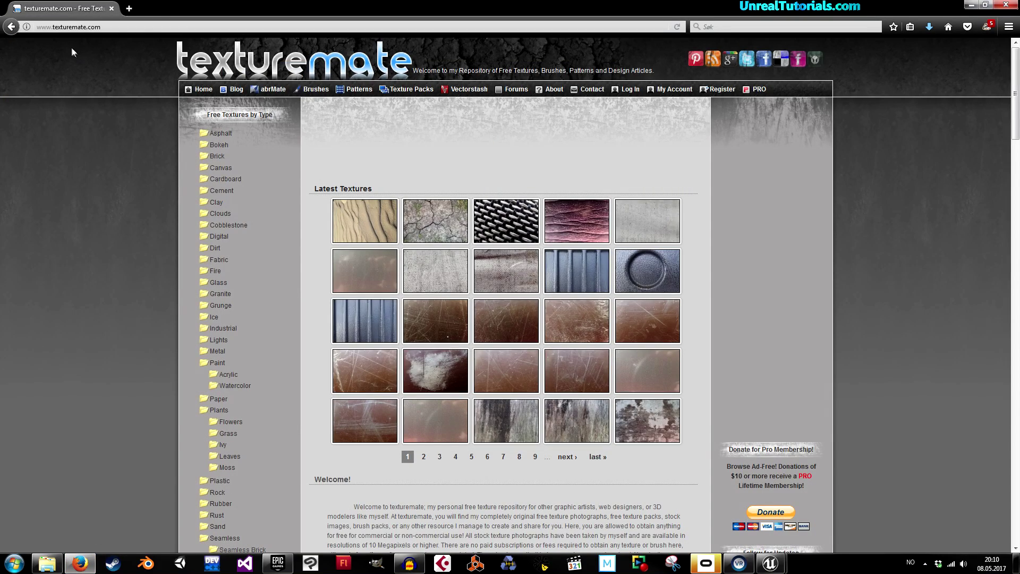
pyautogui.click(101, 27)
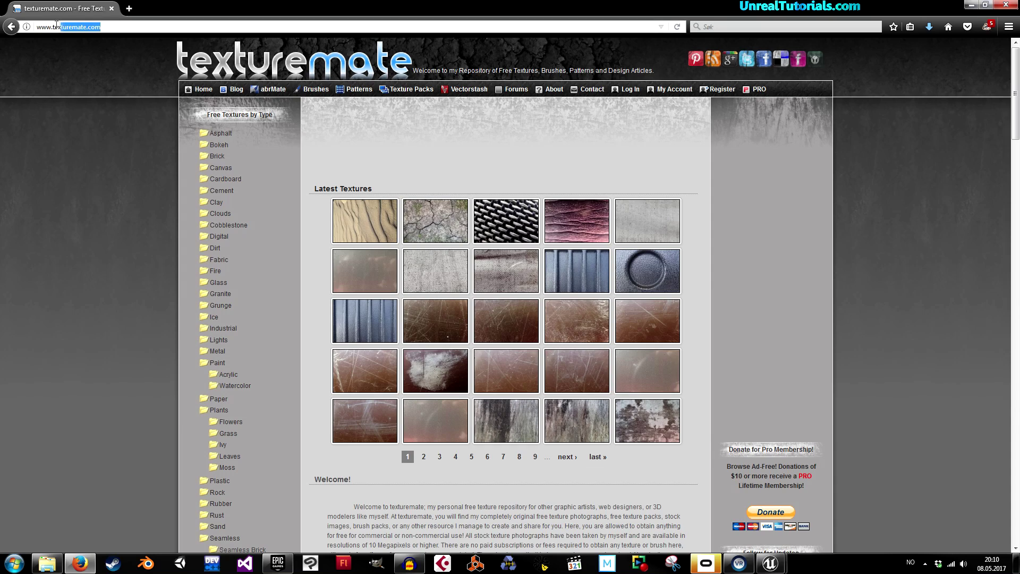
pyautogui.click(67, 154)
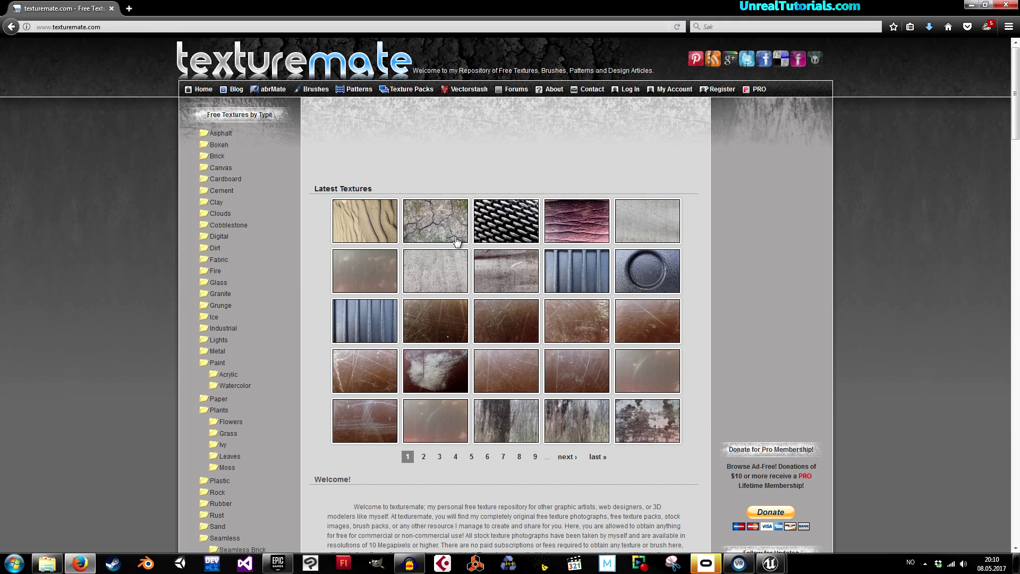
pyautogui.middleClick(372, 375)
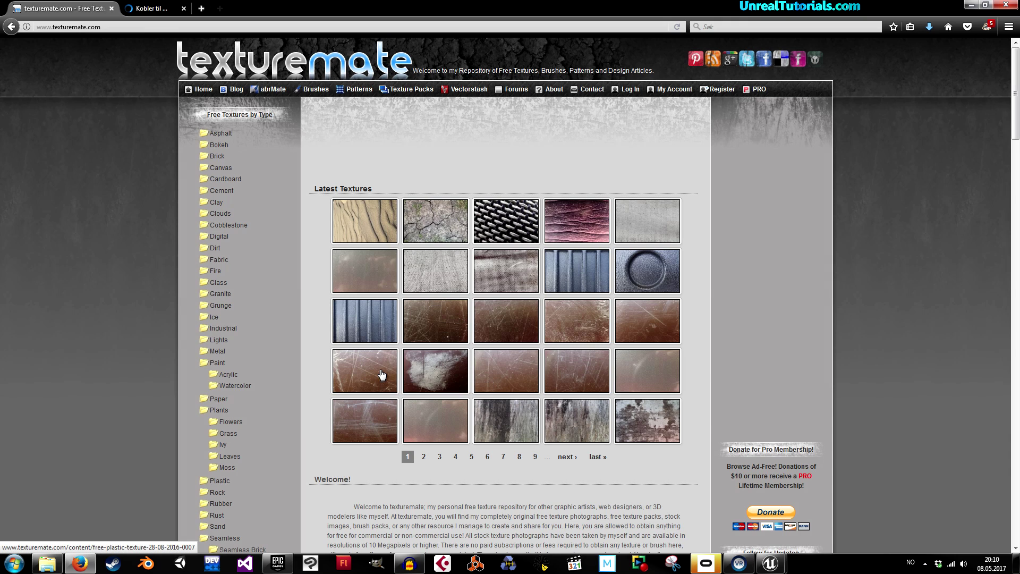
pyautogui.middleClick(528, 287)
pyautogui.click(181, 8)
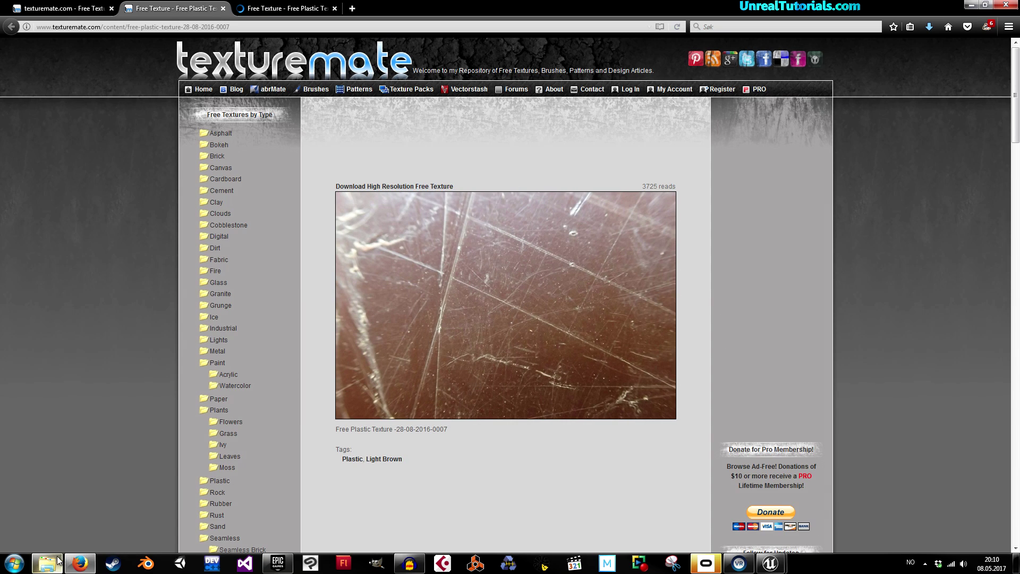
pyautogui.rightClick(455, 309)
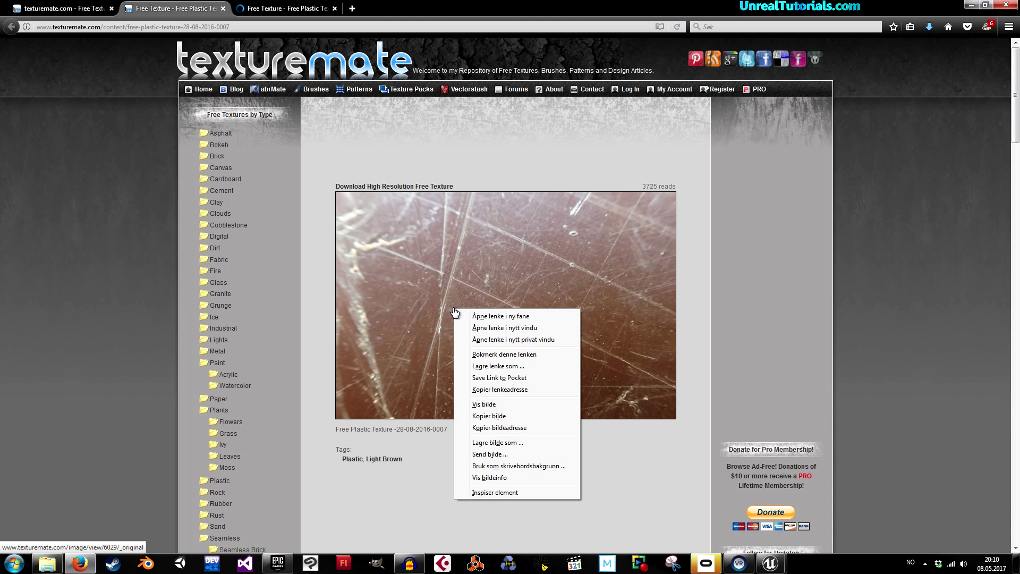
pyautogui.click(484, 442)
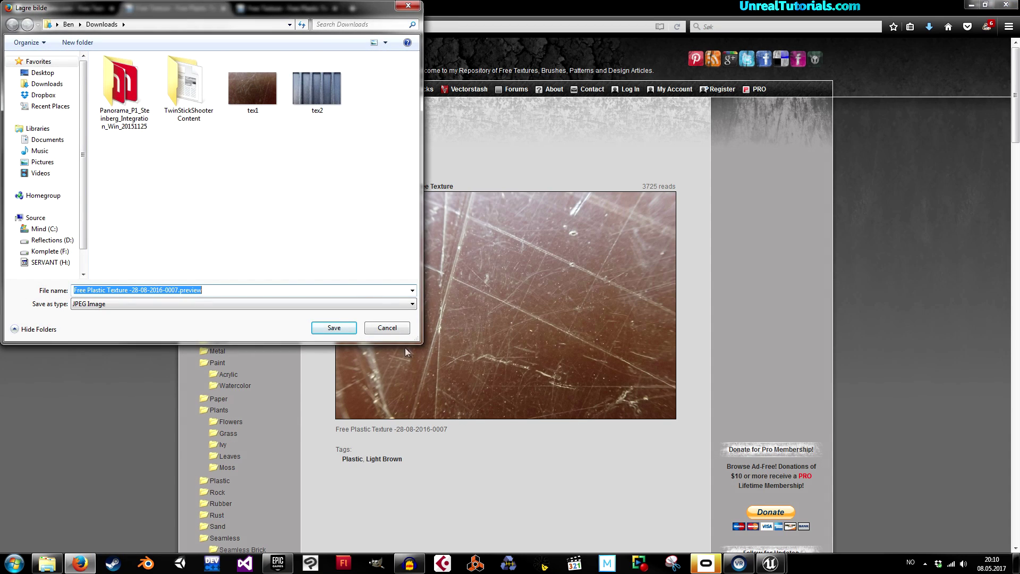
pyautogui.click(388, 328)
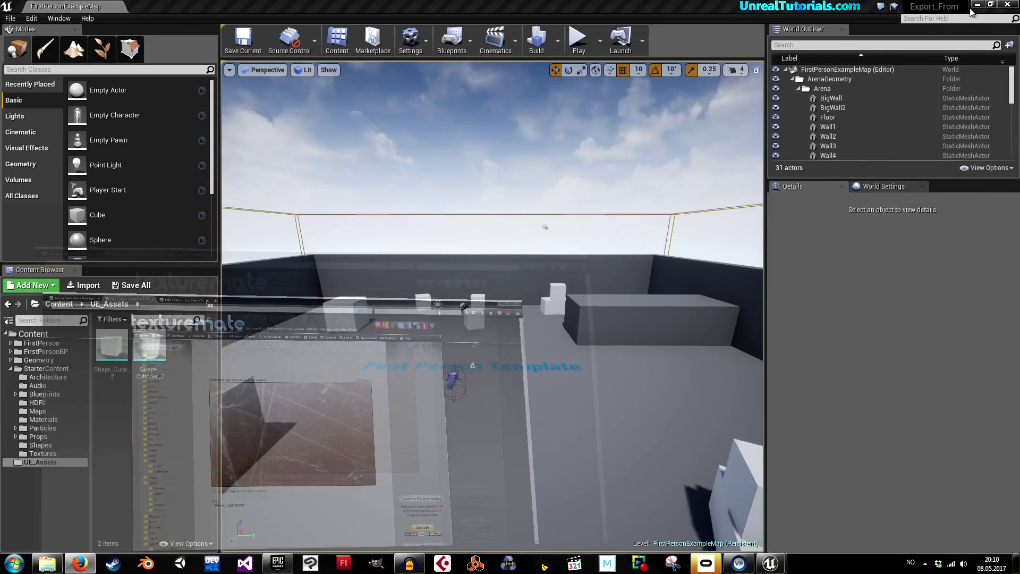
pyautogui.click(971, 5)
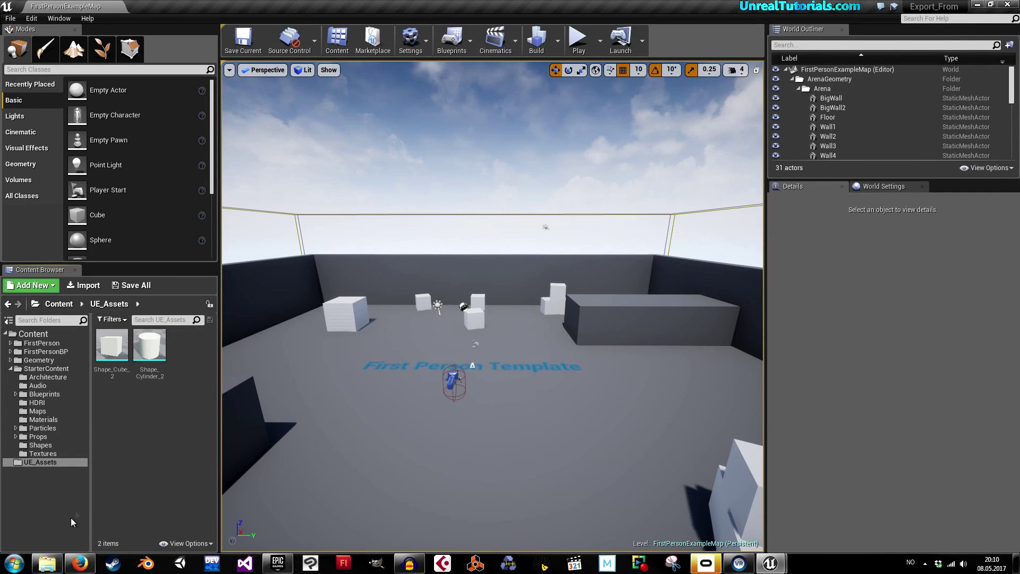
# Step: Import the images tex1 and tex2 from the Downloads folder in Windows Explorer into the project's UE_Assets folder
pyautogui.rightClick(52, 562)
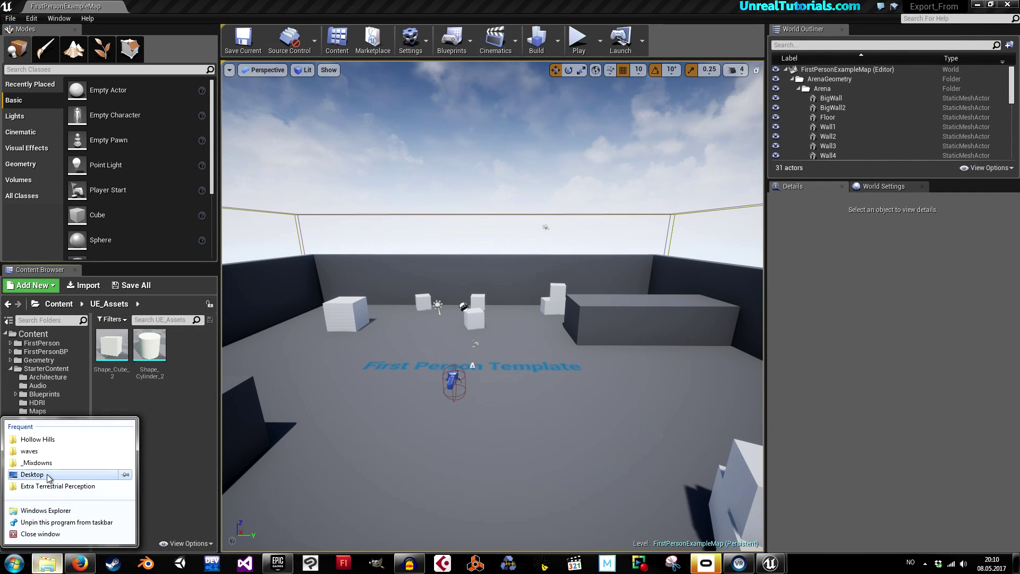
pyautogui.click(45, 510)
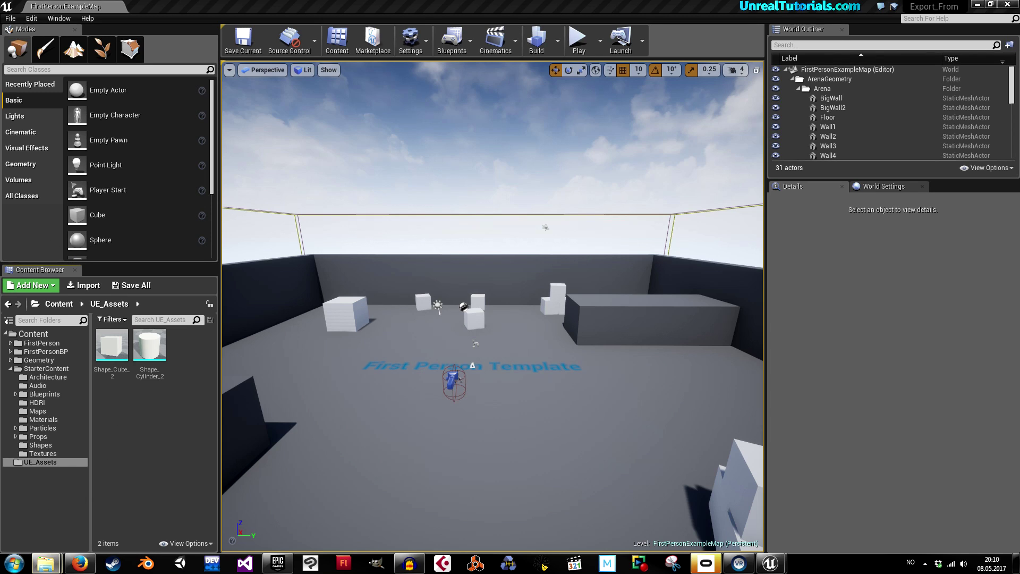
pyautogui.click(121, 232)
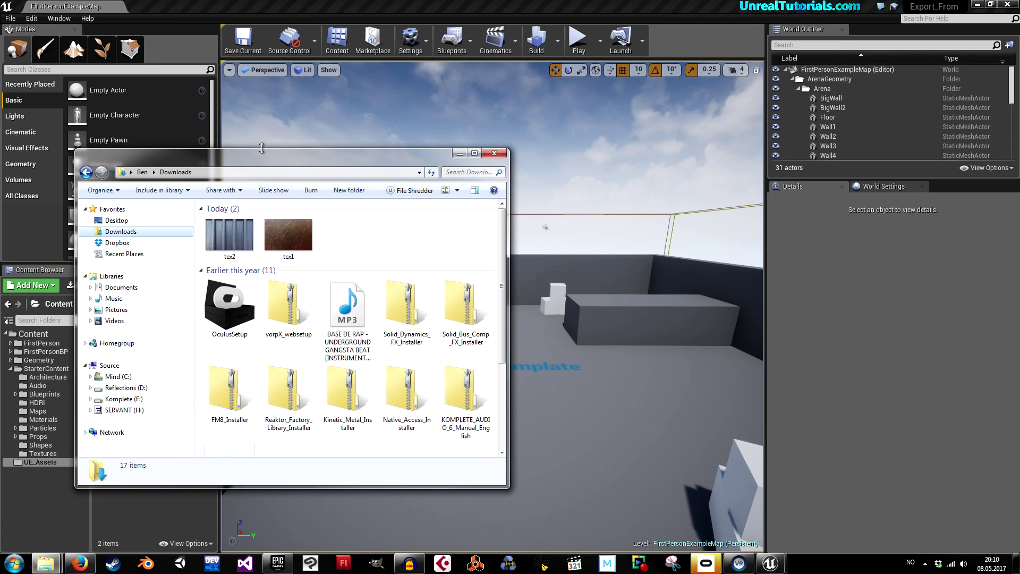
pyautogui.moveTo(272, 159); pyautogui.dragTo(558, 154)
pyautogui.moveTo(602, 243); pyautogui.dragTo(139, 423)
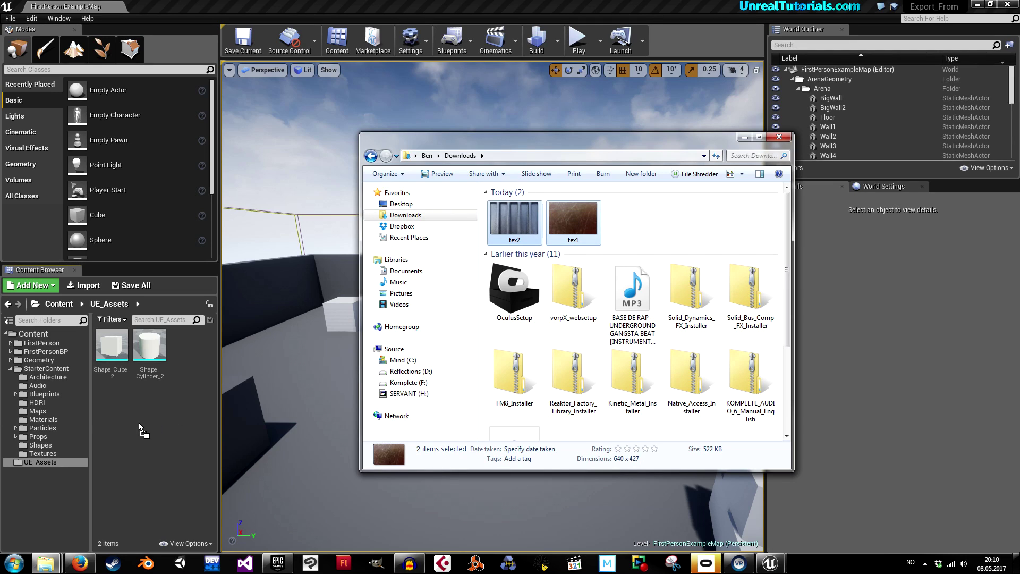
pyautogui.moveTo(138, 423); pyautogui.dragTo(138, 422)
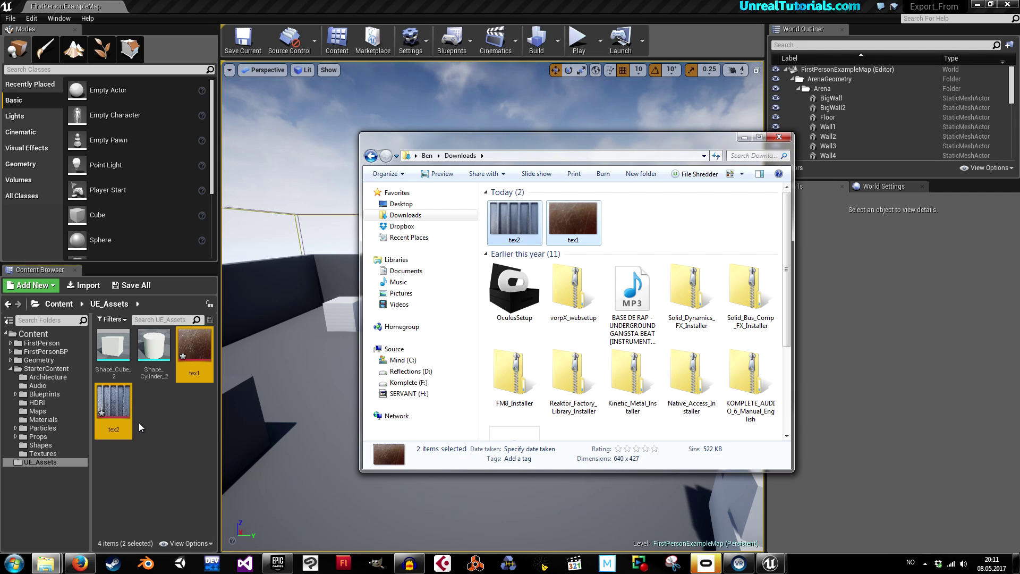
pyautogui.click(263, 319)
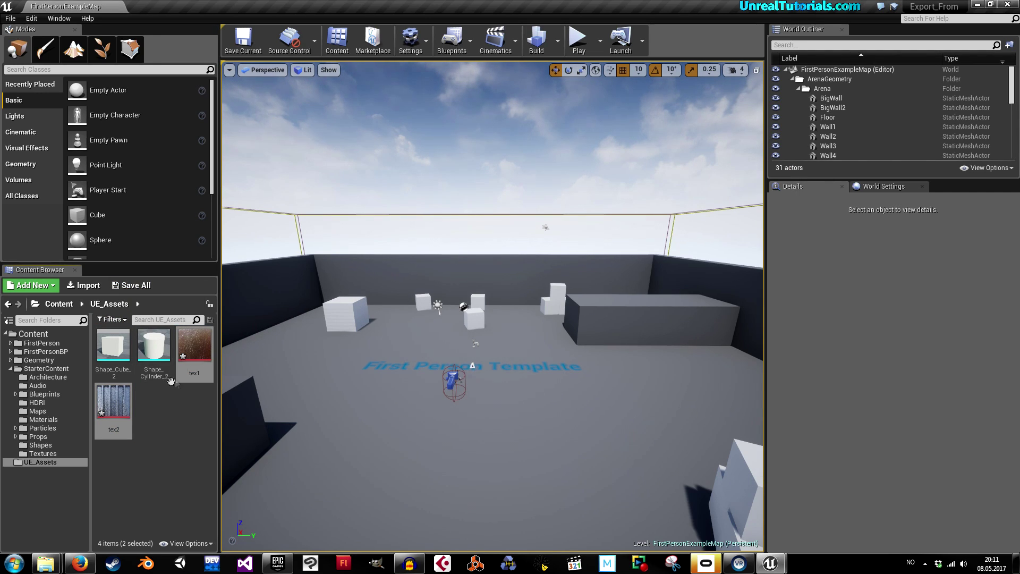
# Step: Save all modified content, including the moved cube and cylinder meshes and the tex1 and tex2 textures
pyautogui.click(132, 286)
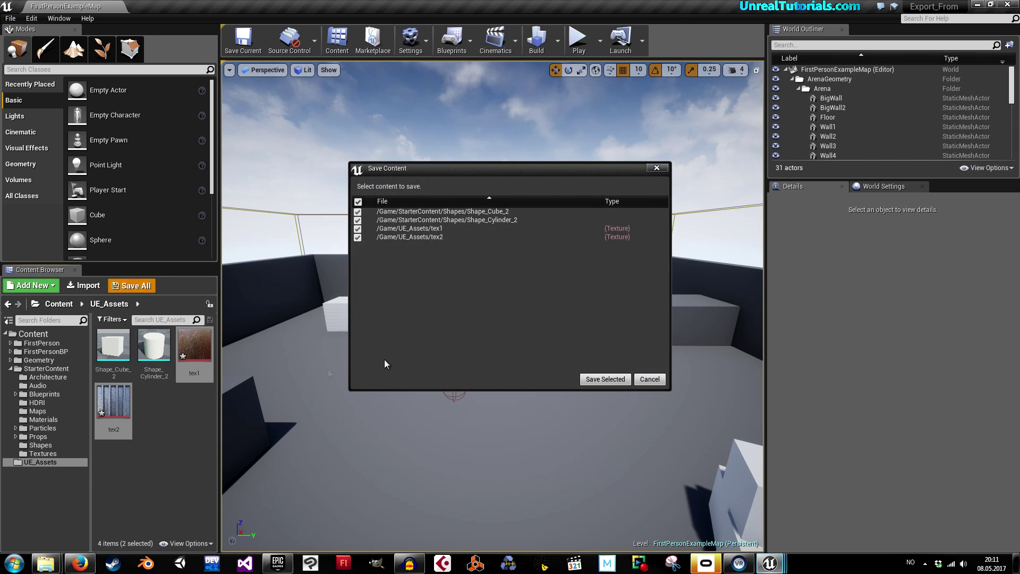
pyautogui.click(606, 381)
pyautogui.click(183, 398)
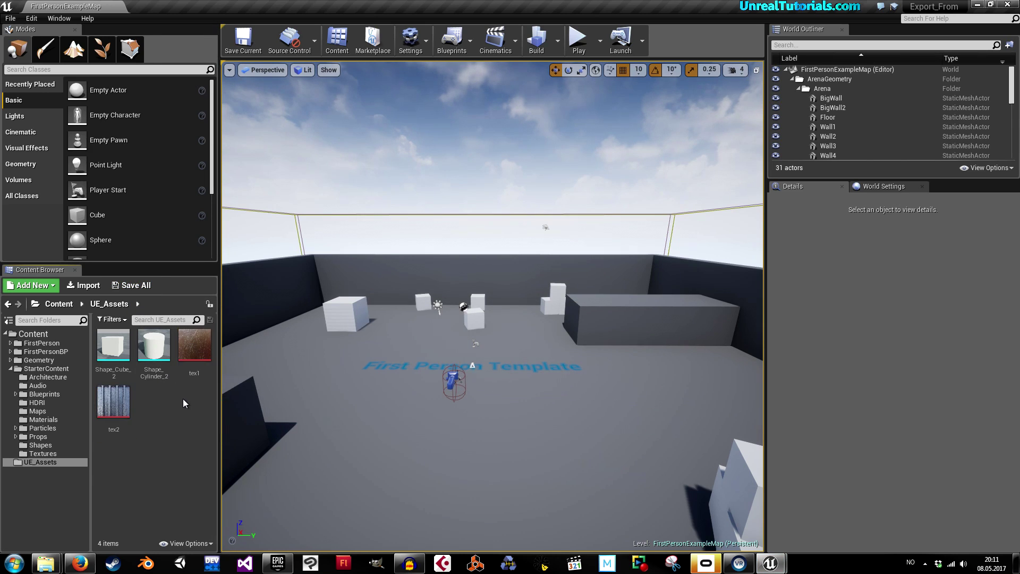
# Step: Create the materials tex1_Mat and tex2_Mat from the tex1 and tex2 textures in UE_Assets
pyautogui.rightClick(199, 352)
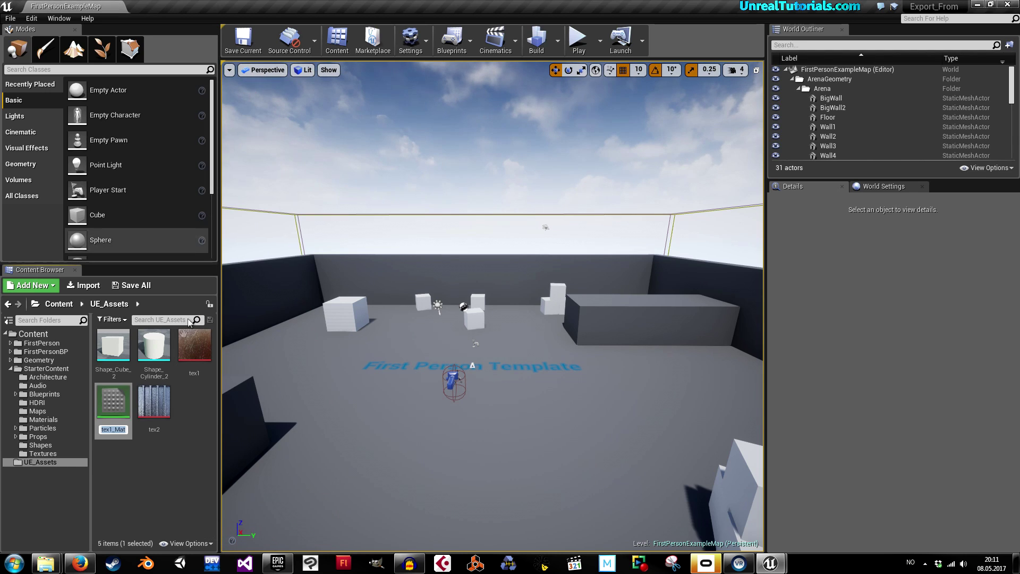
pyautogui.press('Return')
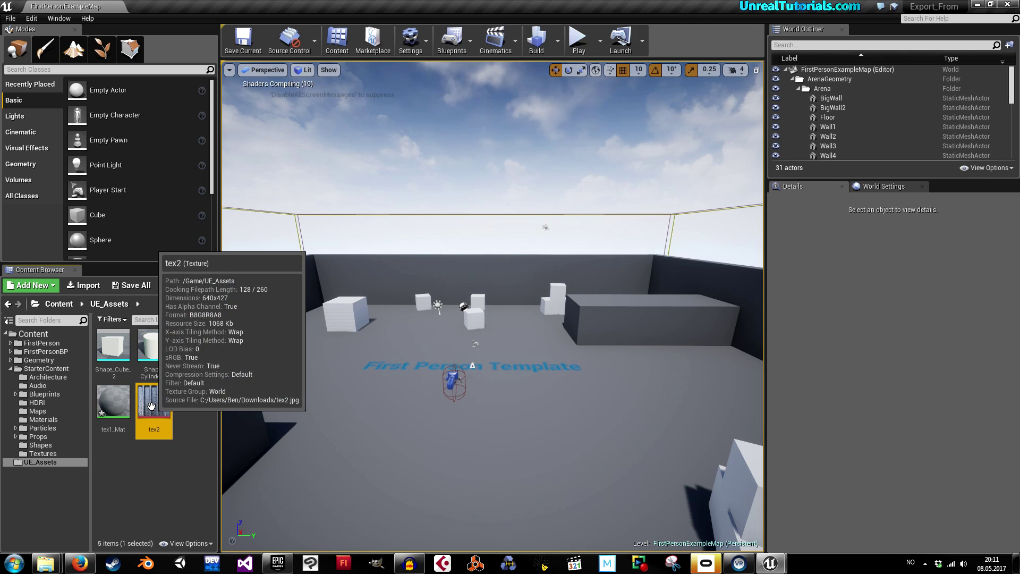
pyautogui.rightClick(162, 420)
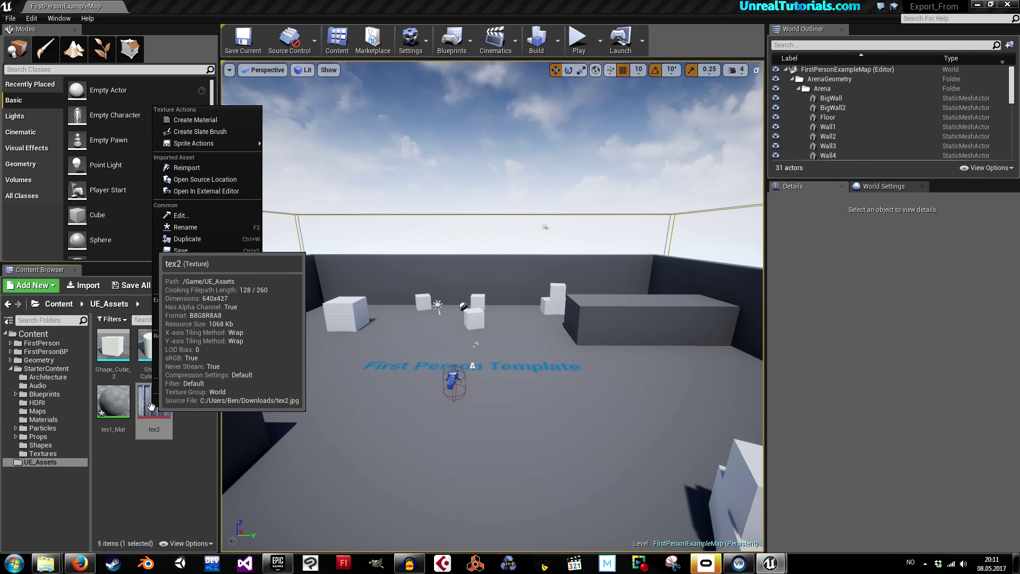
pyautogui.click(195, 120)
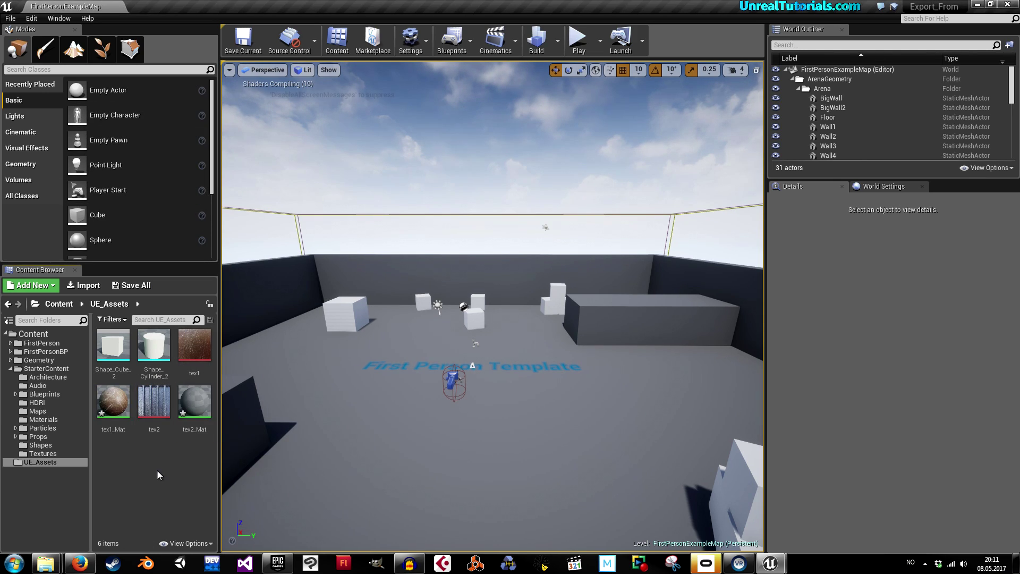
# Step: Assign tex1_Mat to the material slot of Shape_Cube_2 in its mesh editor, then save and close it
pyautogui.doubleClick(118, 348)
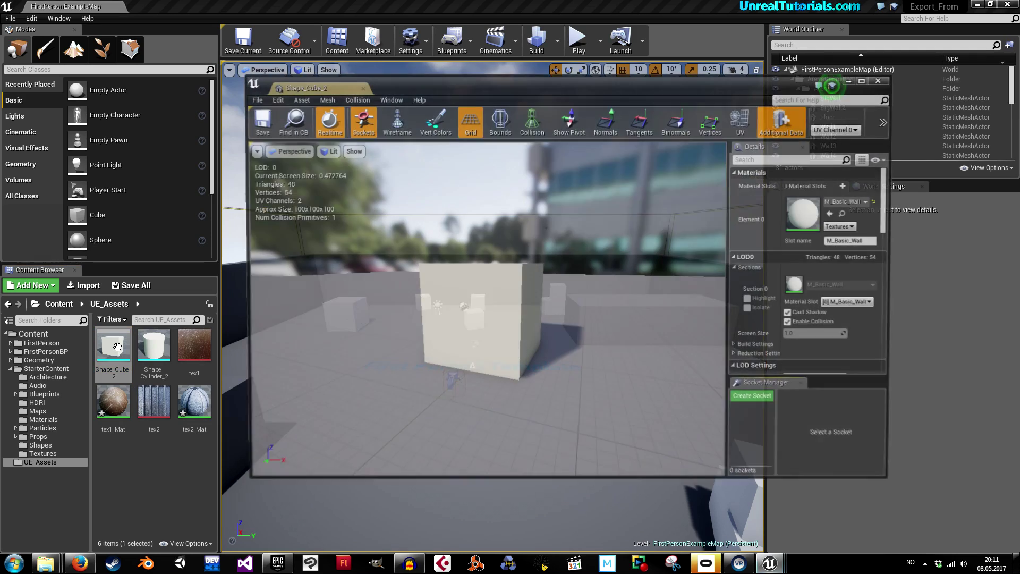
pyautogui.click(842, 202)
pyautogui.write('tex')
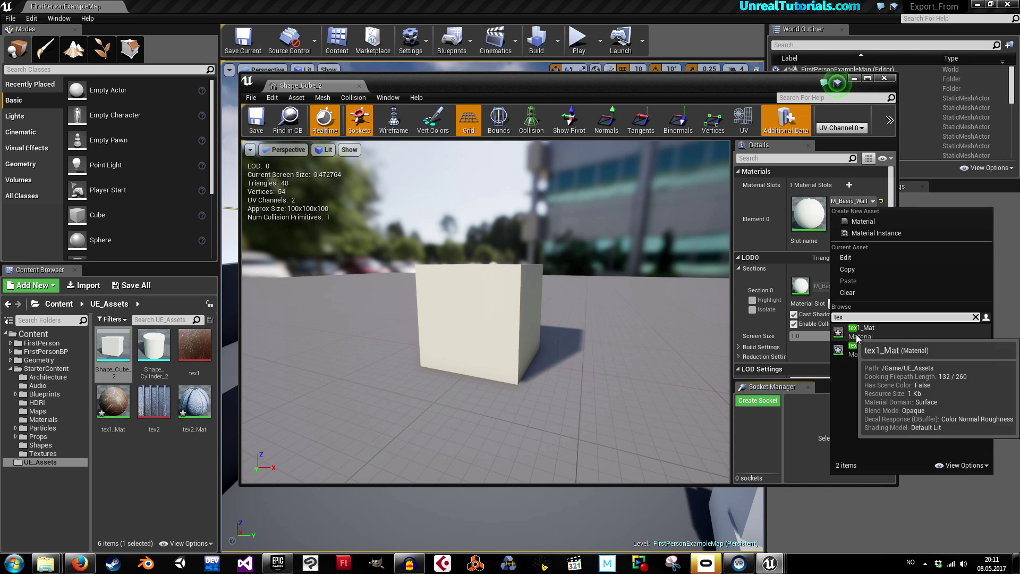
pyautogui.click(857, 335)
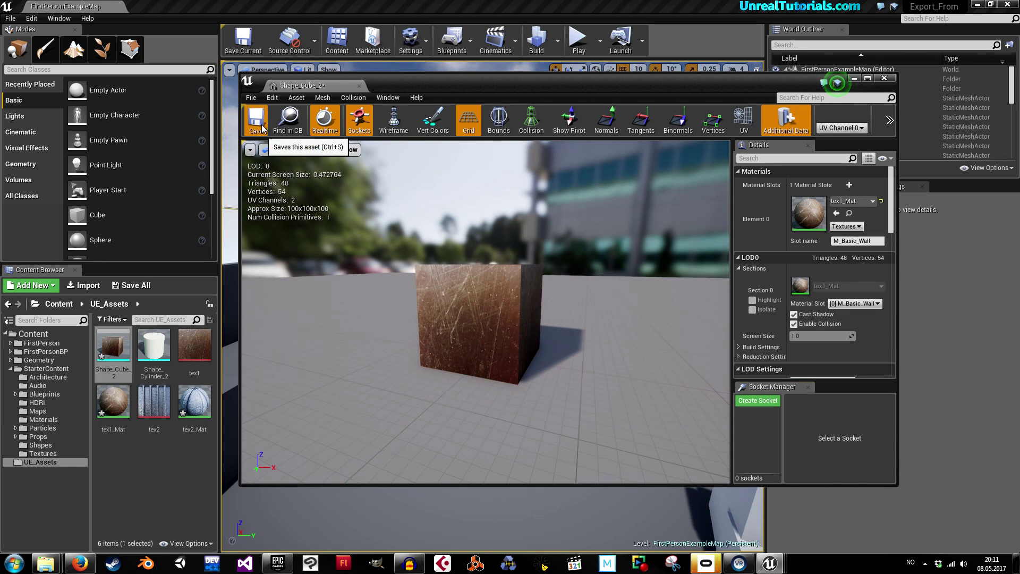
pyautogui.click(882, 78)
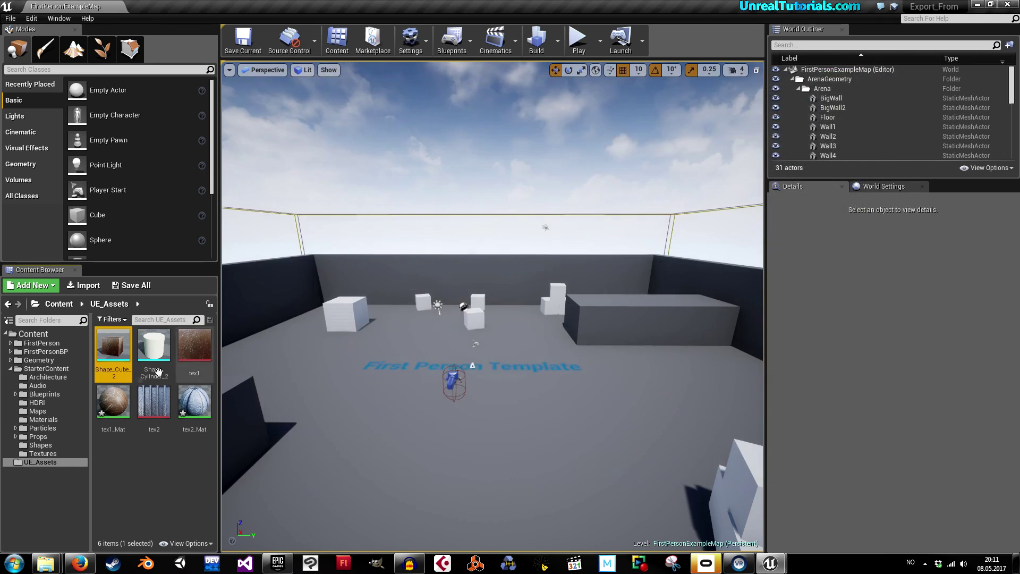
# Step: Assign tex2_Mat to the material slot of Shape_Cylinder_2 in its mesh editor, then save and close it
pyautogui.doubleClick(154, 346)
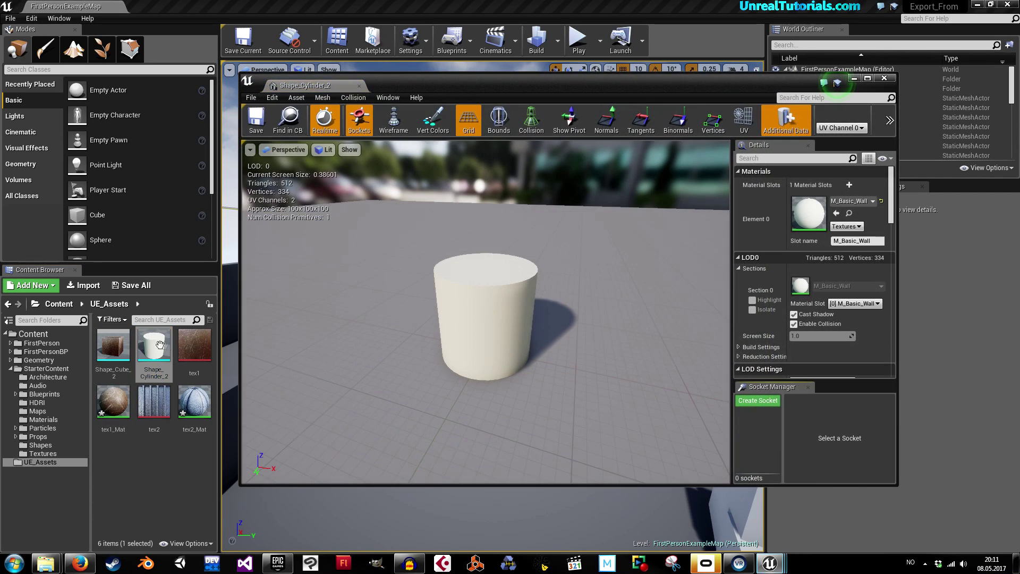
pyautogui.click(861, 202)
pyautogui.write('tex')
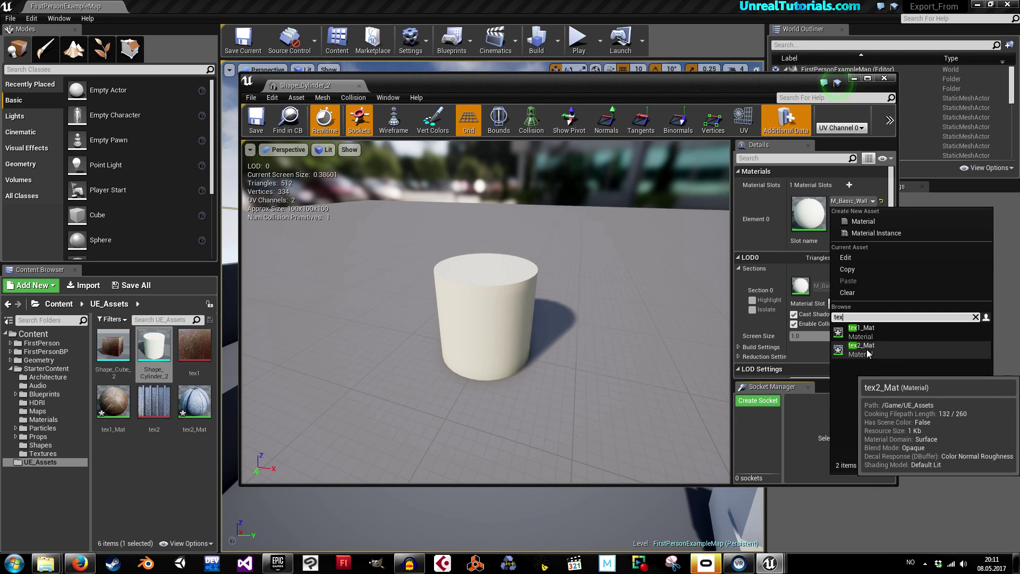
pyautogui.click(866, 351)
pyautogui.click(256, 119)
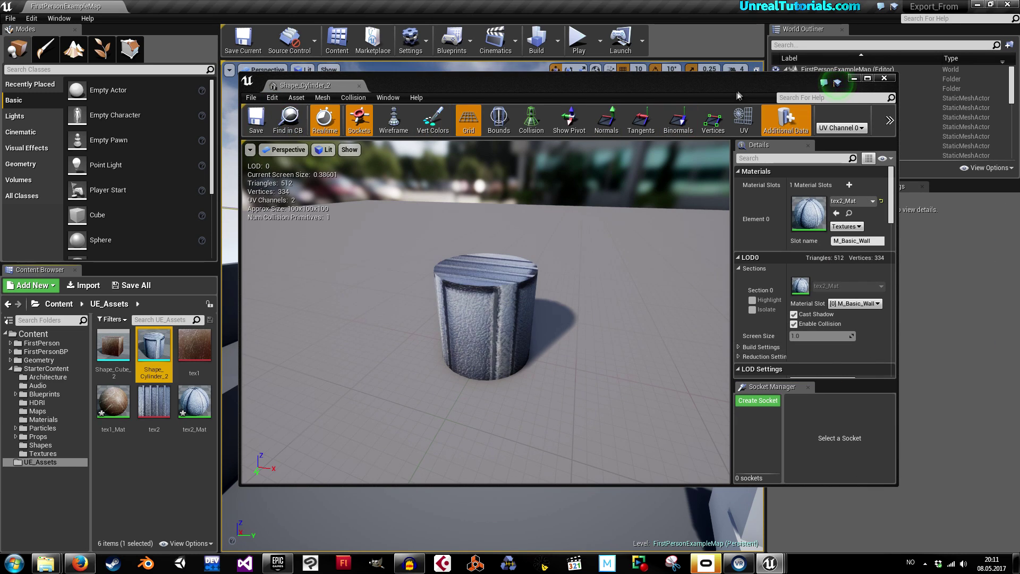
pyautogui.click(884, 78)
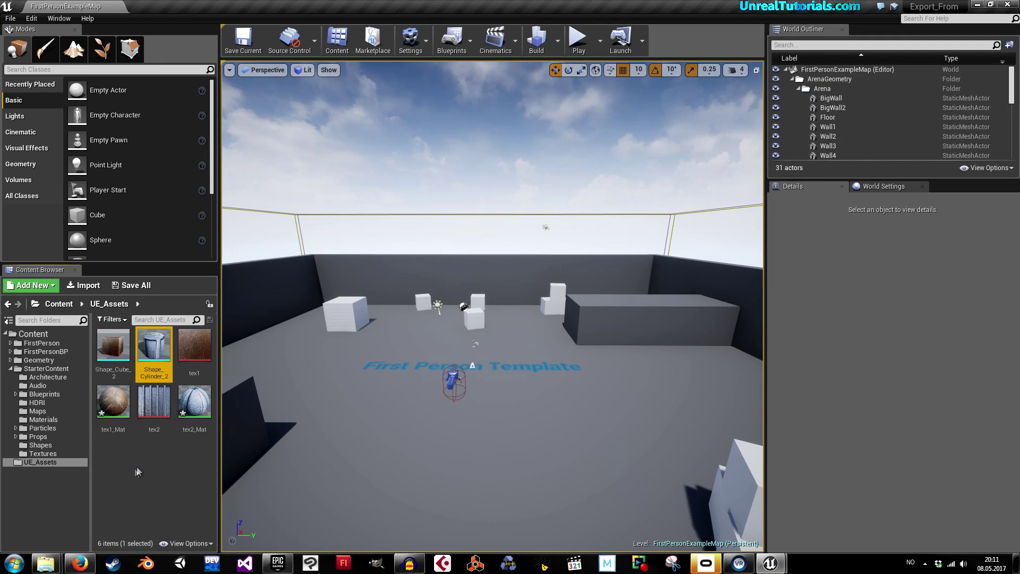
# Step: Select all assets in UE_Assets and save all remaining unsaved content
pyautogui.hotkey('ctrl', 'a')
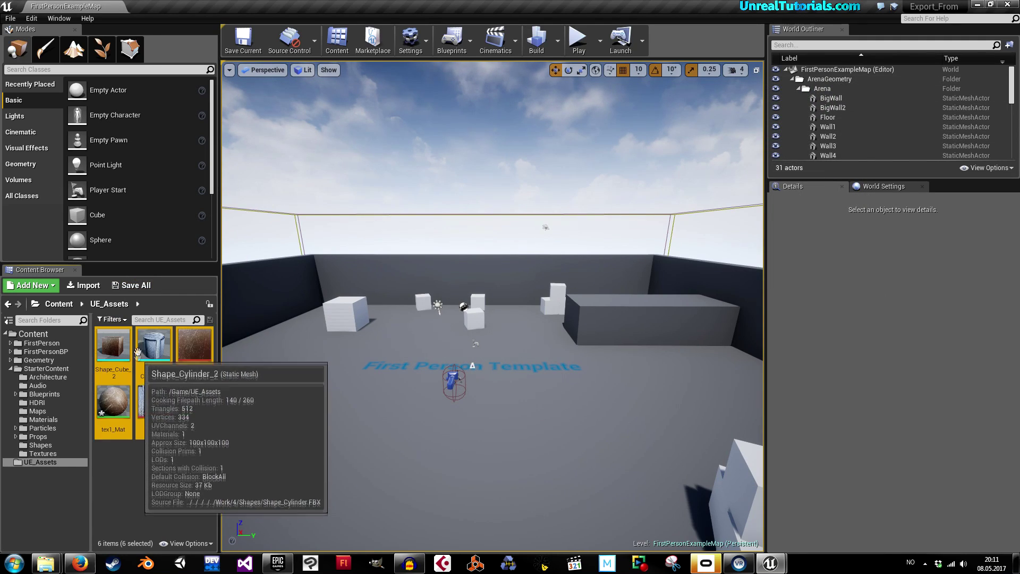
pyautogui.click(128, 288)
pyautogui.click(604, 380)
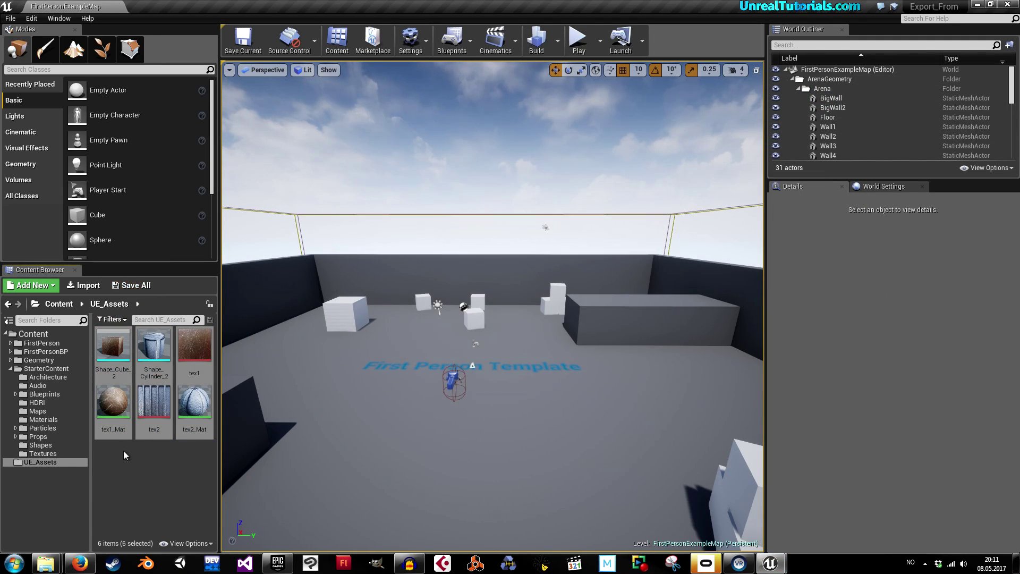
# Step: Review the assets in UE_Assets, checking the material on Shape_Cylinder_2 in its mesh editor
pyautogui.click(192, 409)
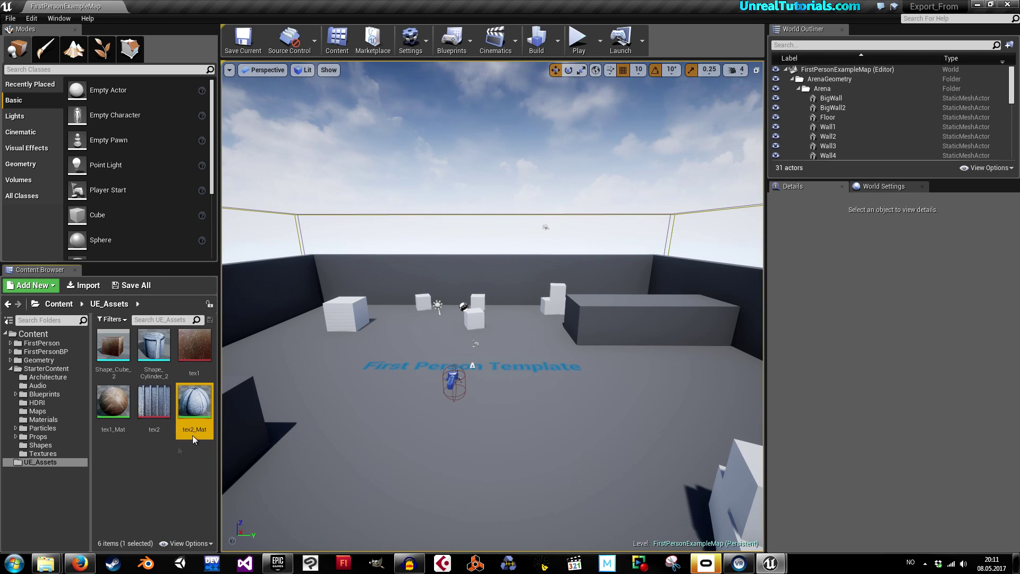
pyautogui.click(113, 348)
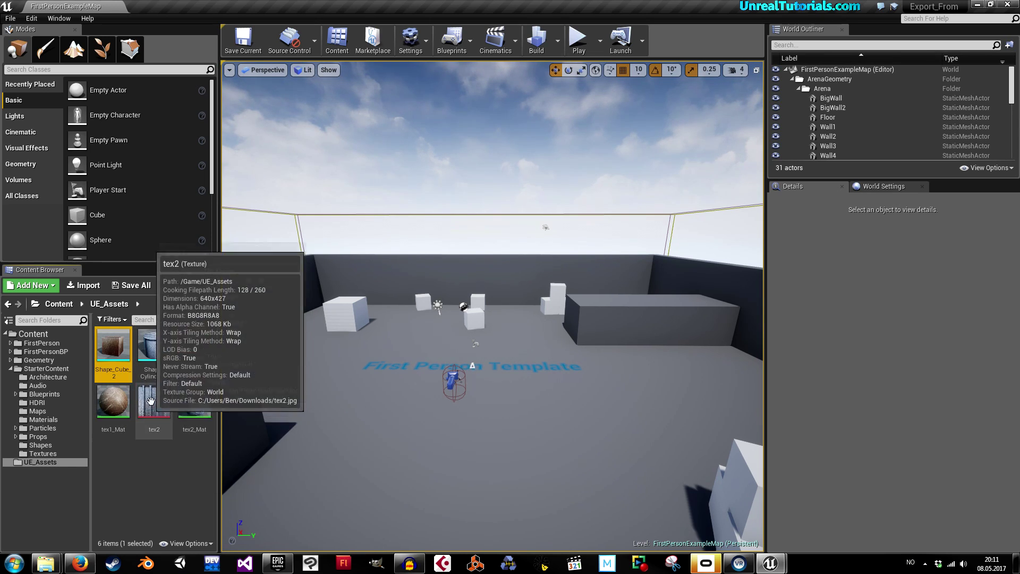
pyautogui.click(154, 350)
pyautogui.doubleClick(155, 351)
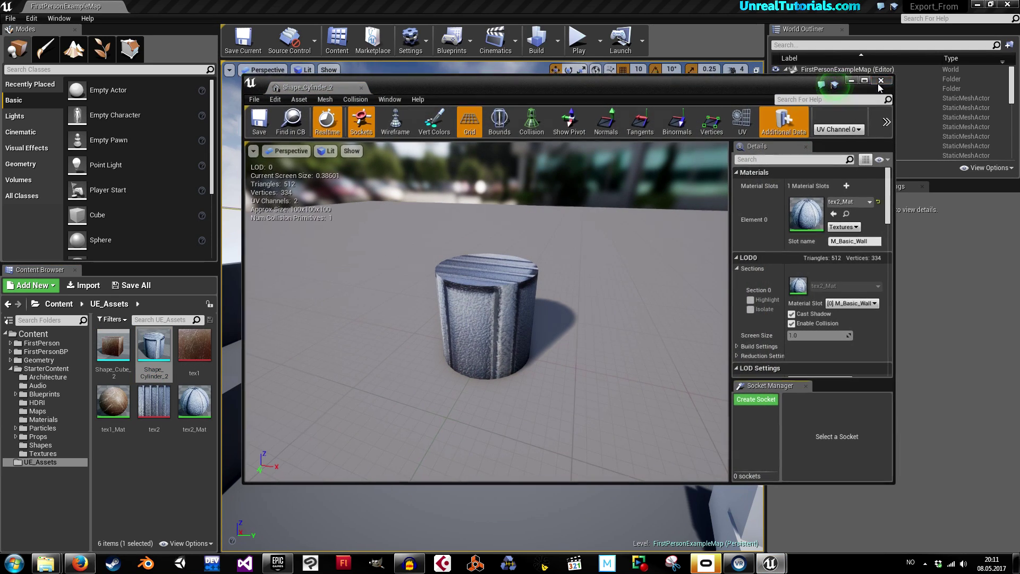
pyautogui.click(884, 78)
pyautogui.click(175, 371)
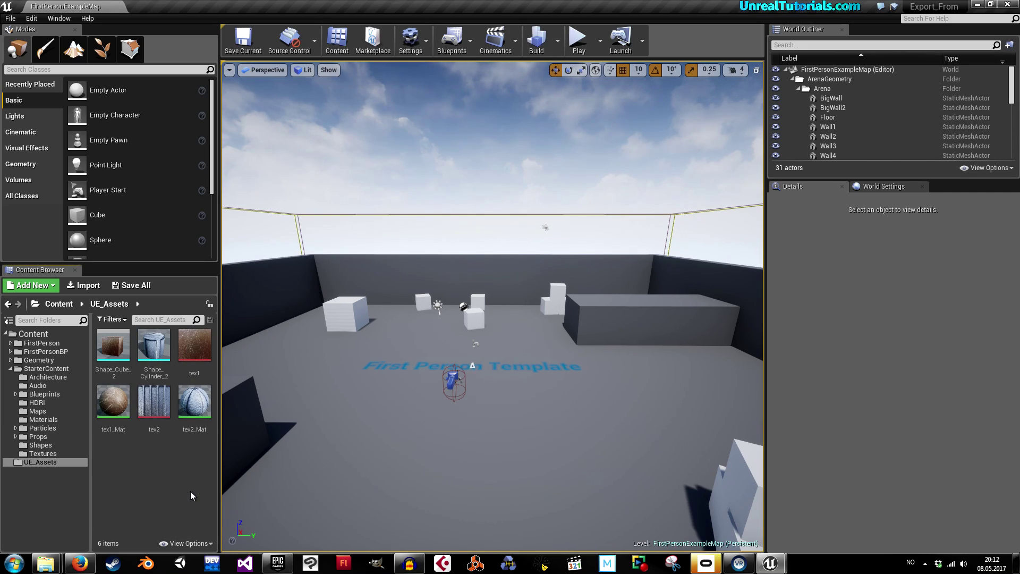
# Step: Switch to the Epic Games Launcher and create a First Person Blueprint project named Export_To with starter content in D:\Unreal Engine 4 Projects
pyautogui.click(270, 566)
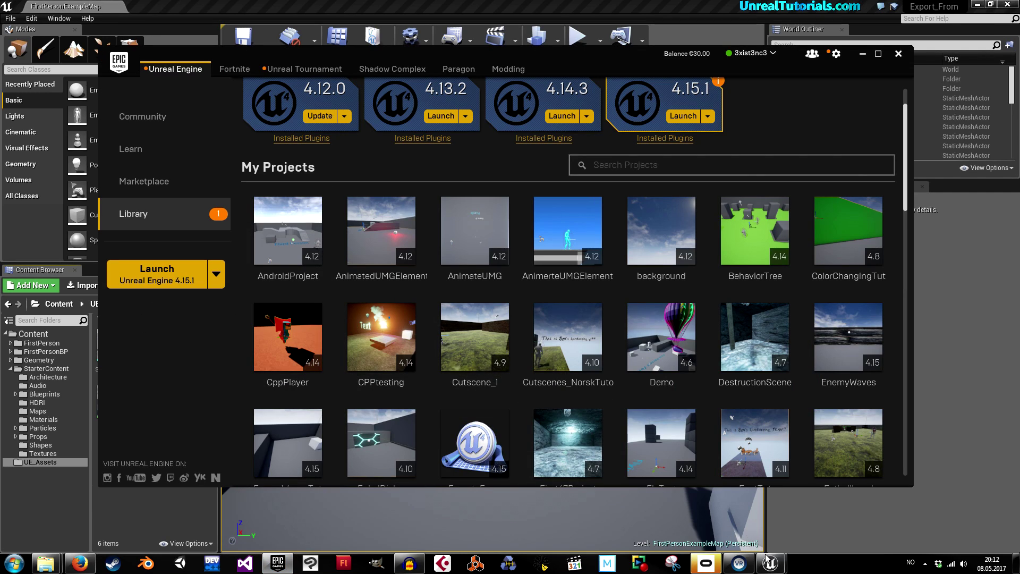
pyautogui.moveTo(767, 559)
pyautogui.click(802, 523)
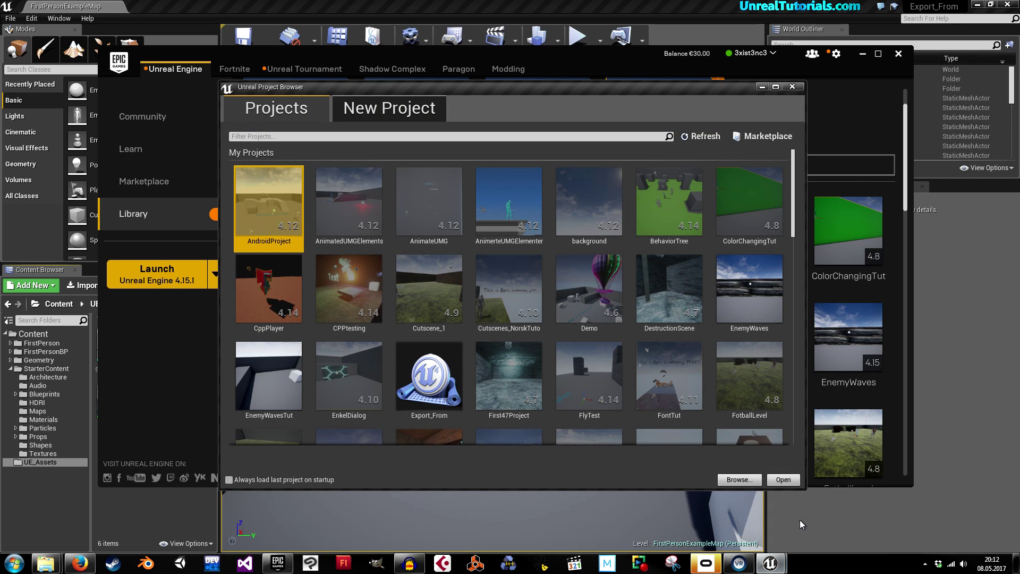
pyautogui.click(399, 113)
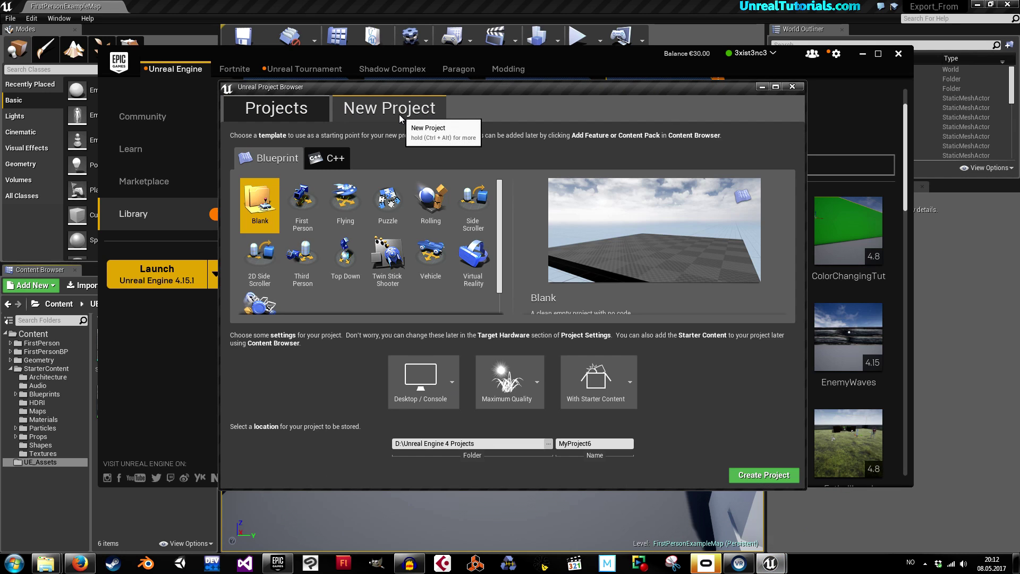
pyautogui.click(305, 208)
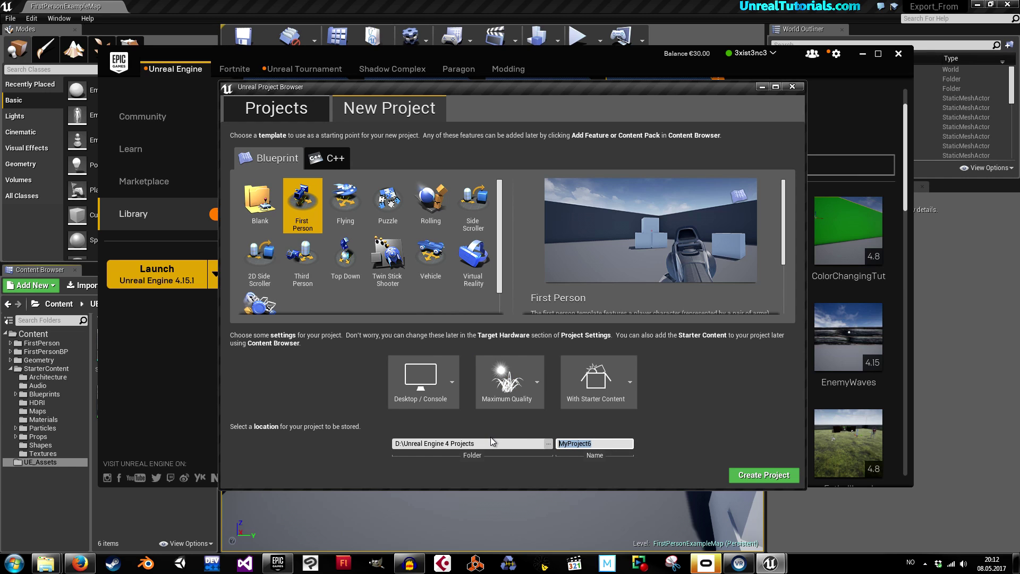
pyautogui.write('Export_To')
pyautogui.click(736, 473)
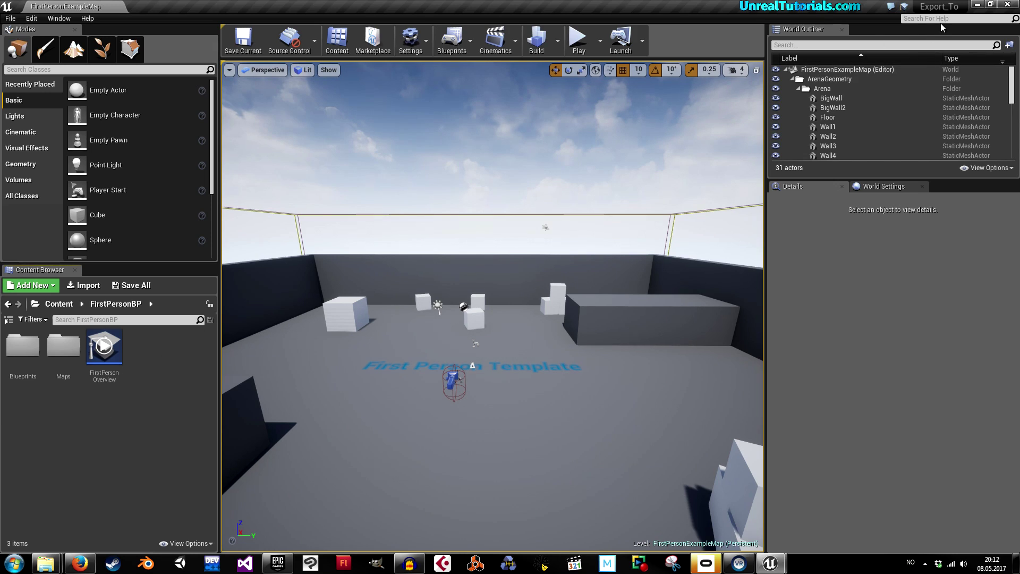
# Step: Return to the Export_From project and start migrating the UE_Assets folder, accepting all assets in the asset report
pyautogui.click(977, 5)
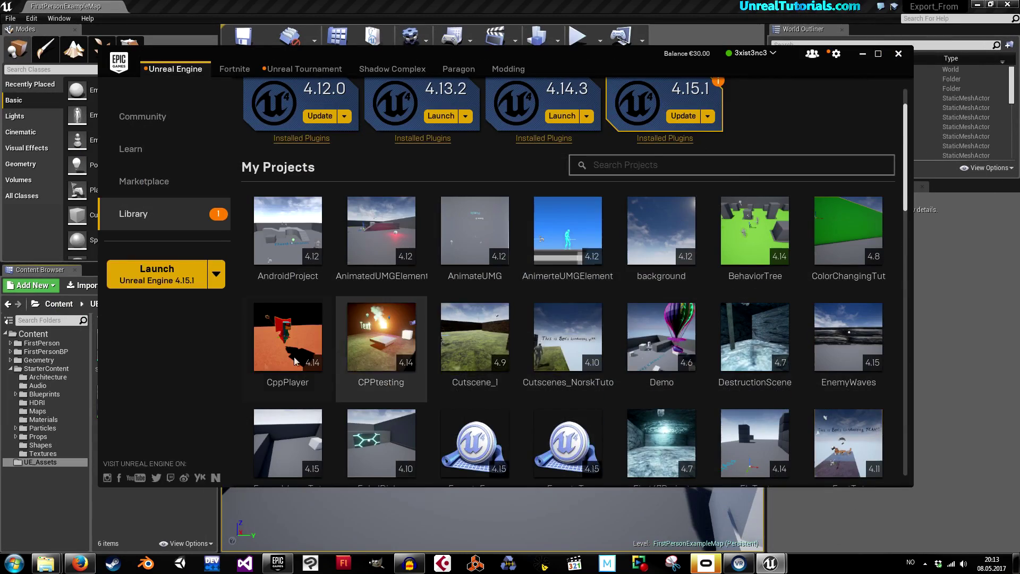
pyautogui.click(862, 54)
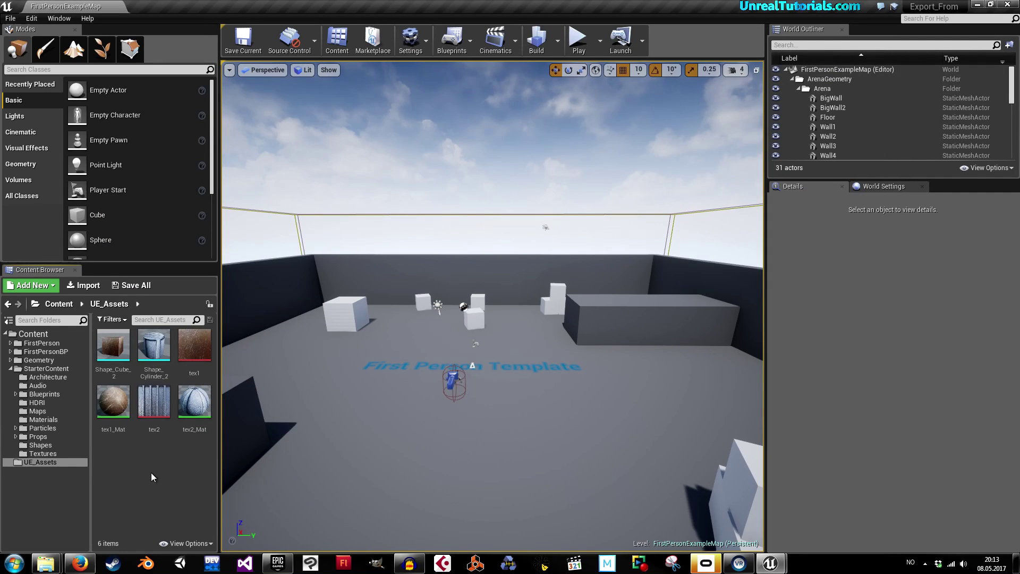
pyautogui.click(47, 462)
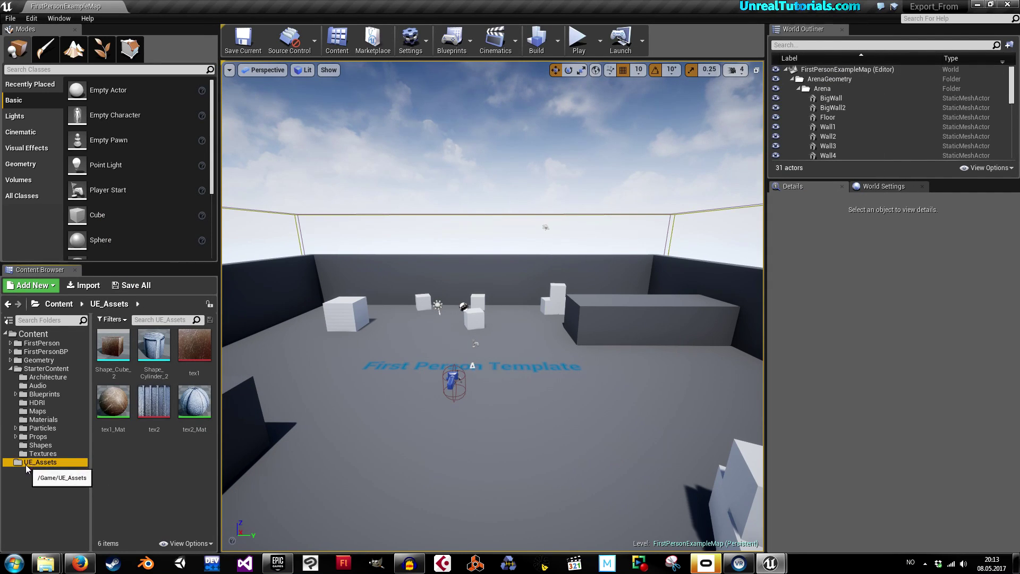
pyautogui.rightClick(35, 462)
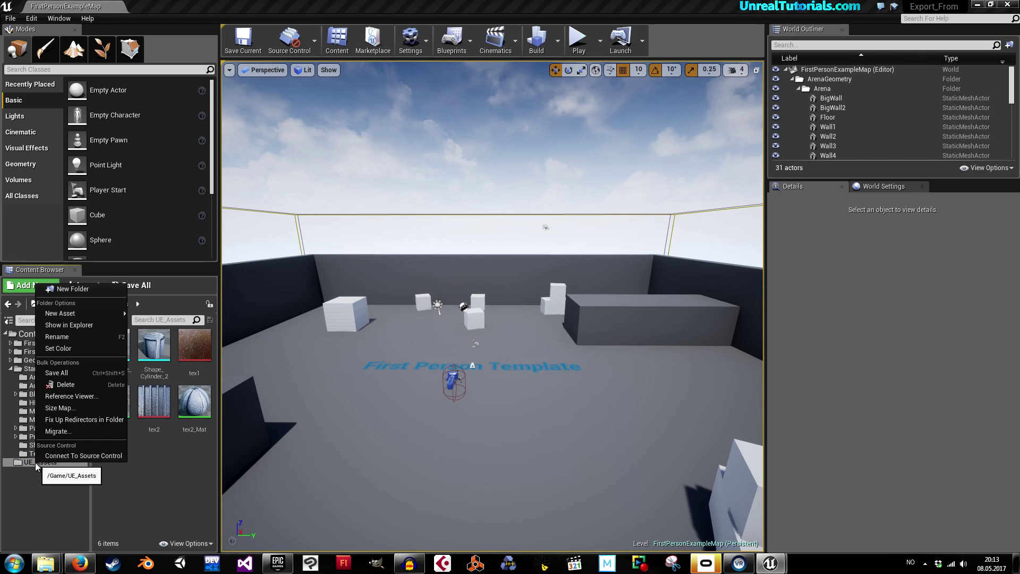
pyautogui.click(55, 432)
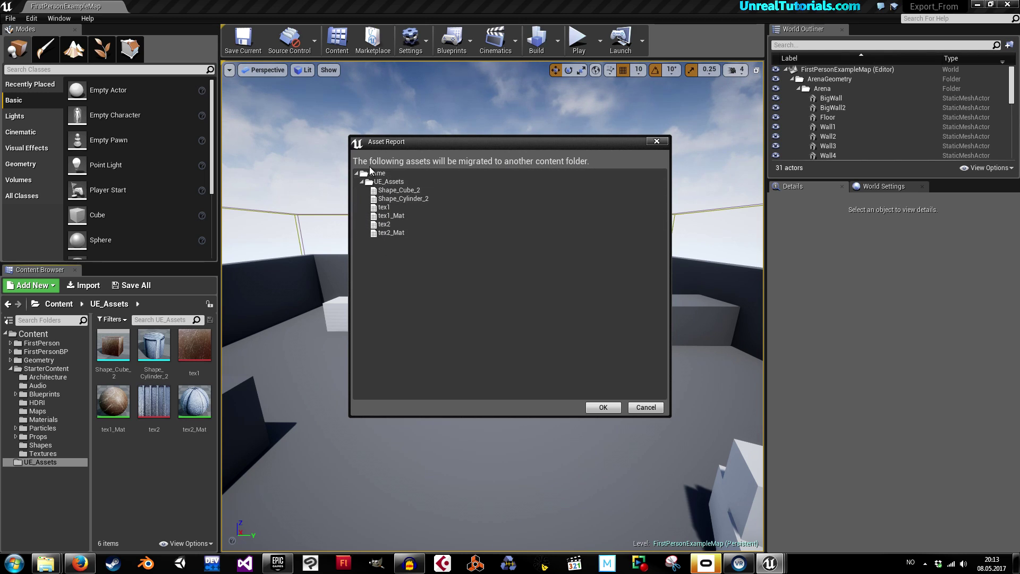
pyautogui.click(603, 408)
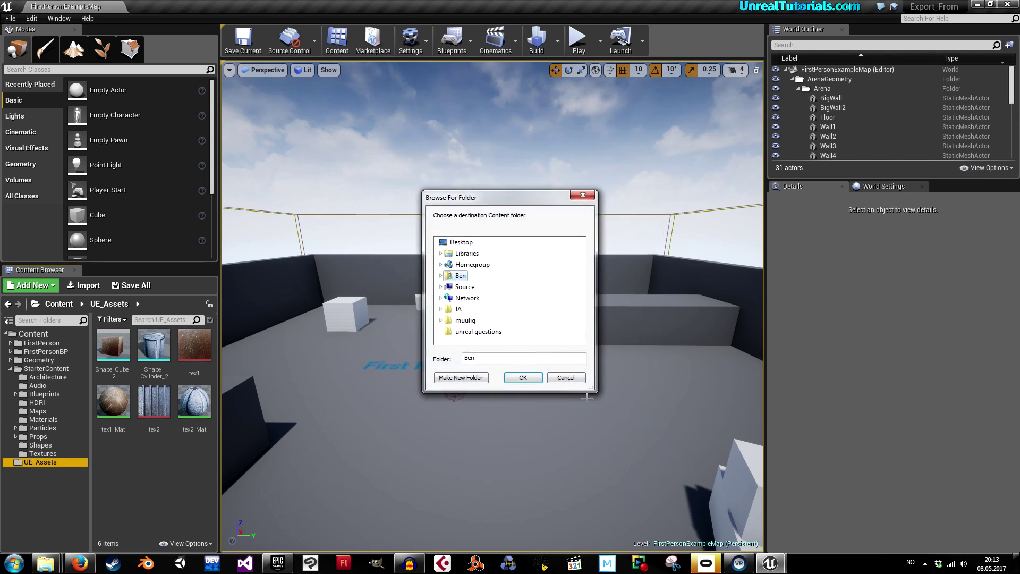
# Step: Browse the migration destination to the Unreal Engine 4 Projects folder on the Reflections (D:) drive
pyautogui.click(441, 287)
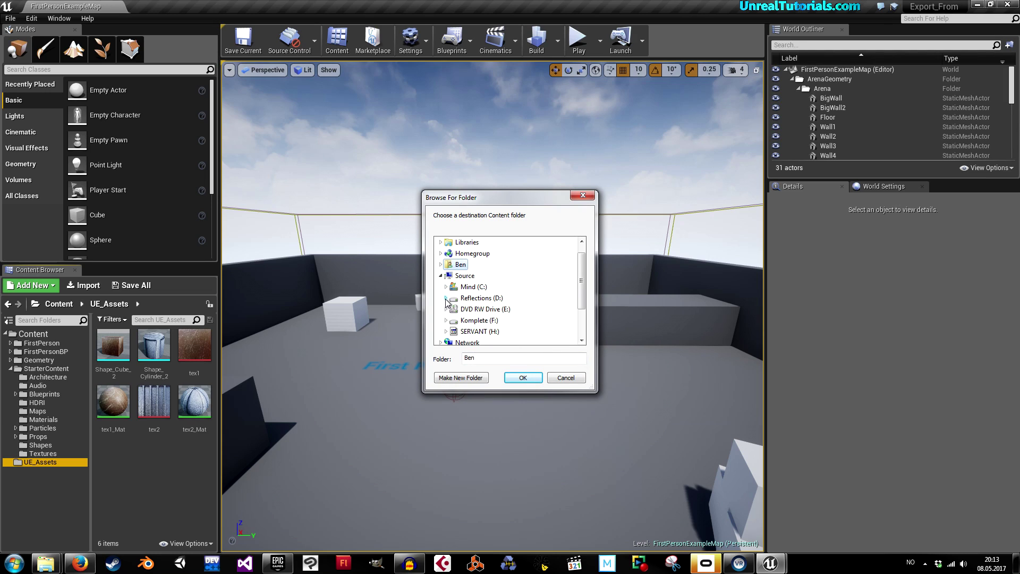
pyautogui.click(445, 299)
pyautogui.moveTo(581, 262); pyautogui.dragTo(578, 319)
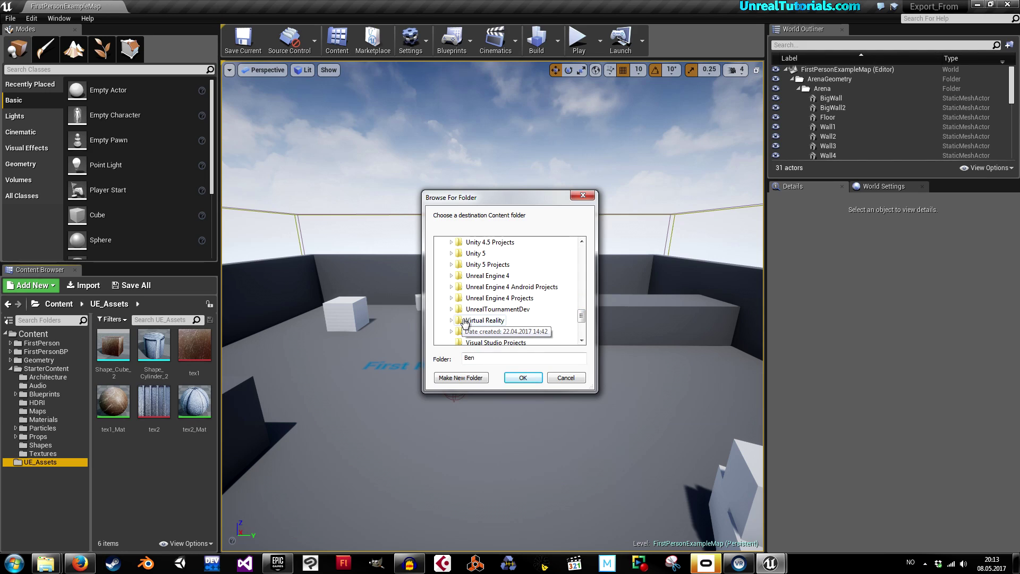
pyautogui.click(451, 298)
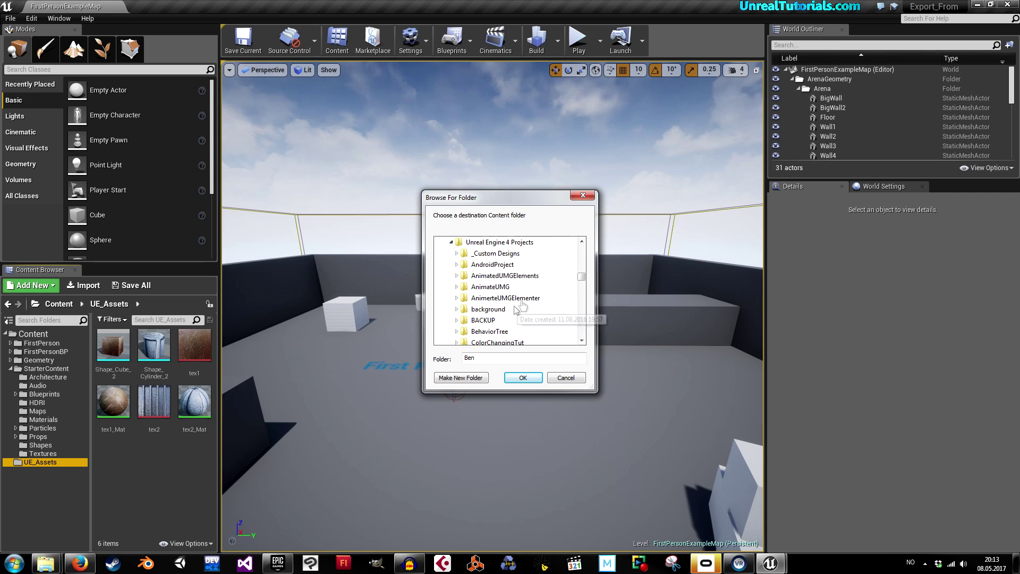
pyautogui.moveTo(581, 278); pyautogui.dragTo(582, 285)
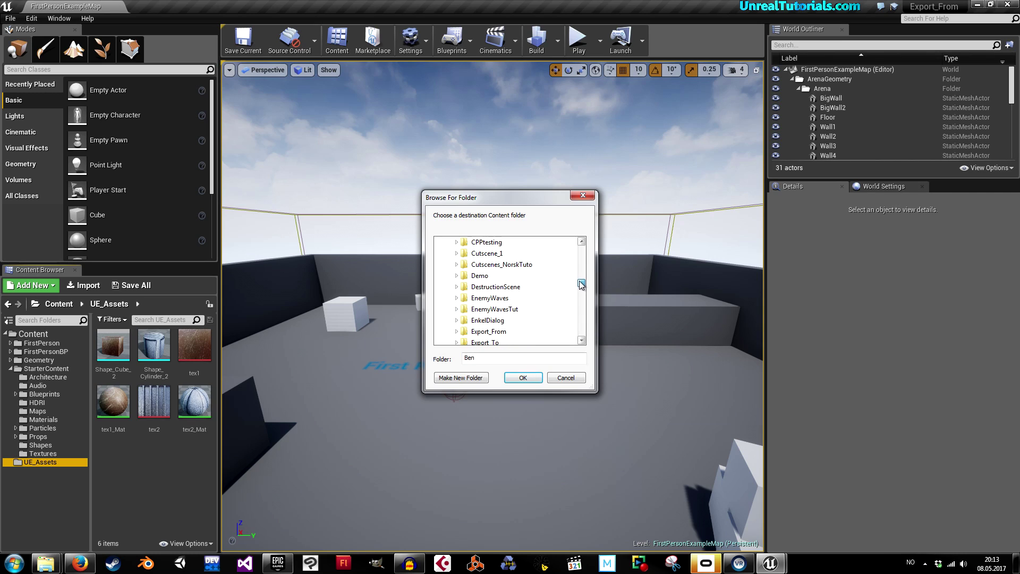
# Step: Choose the Content folder inside Export_To as the destination and run the migration of UE_Assets
pyautogui.click(484, 342)
pyautogui.doubleClick(485, 331)
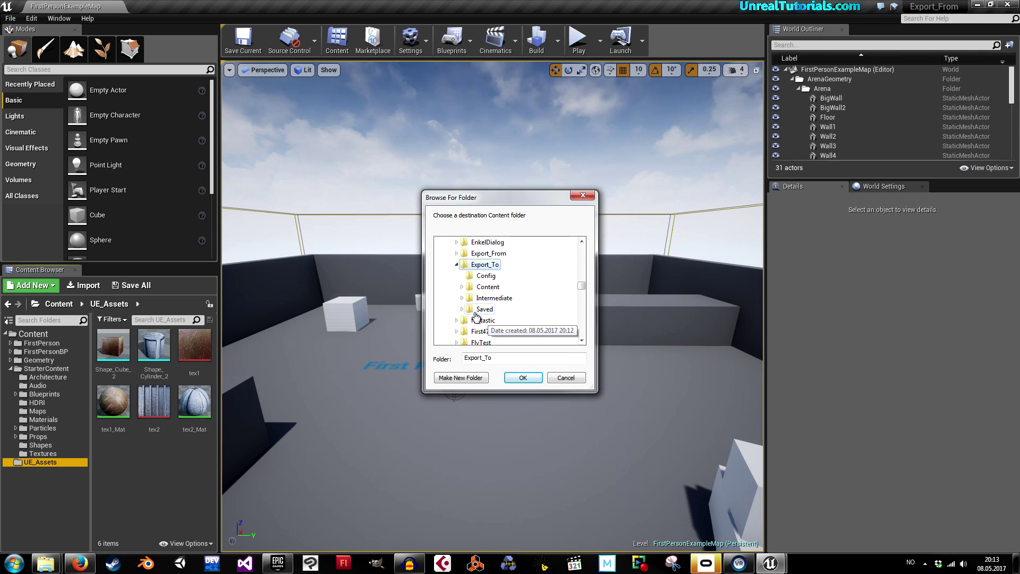
pyautogui.click(462, 287)
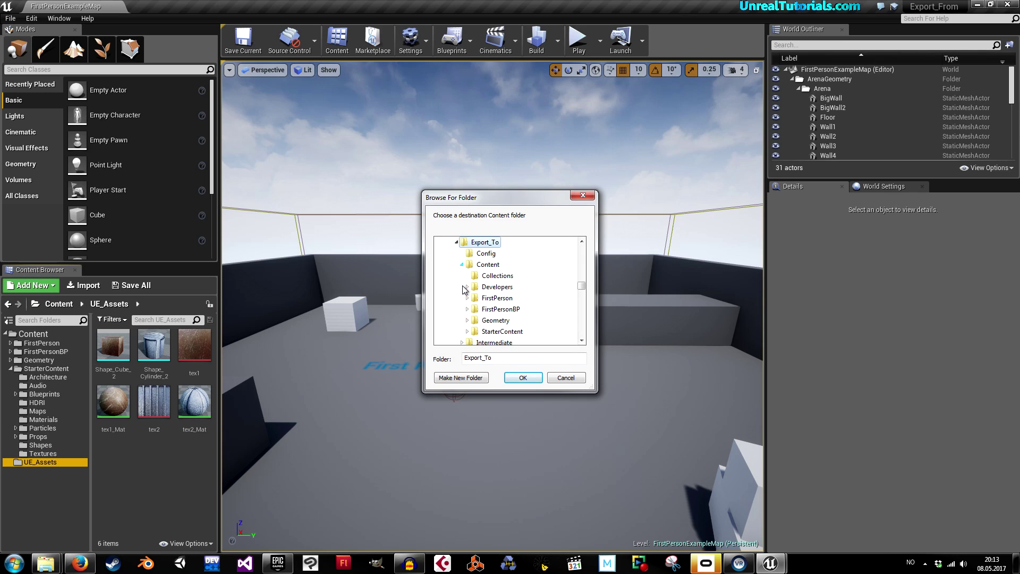
pyautogui.click(487, 265)
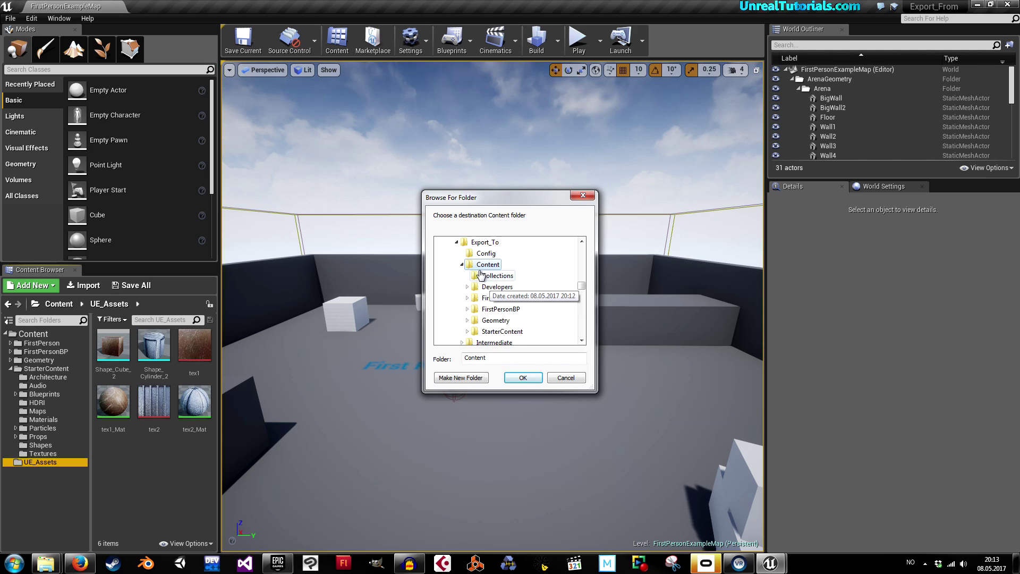
pyautogui.scroll(-1, 477, 290)
pyautogui.scroll(1, 477, 290)
pyautogui.scroll(-1, 481, 291)
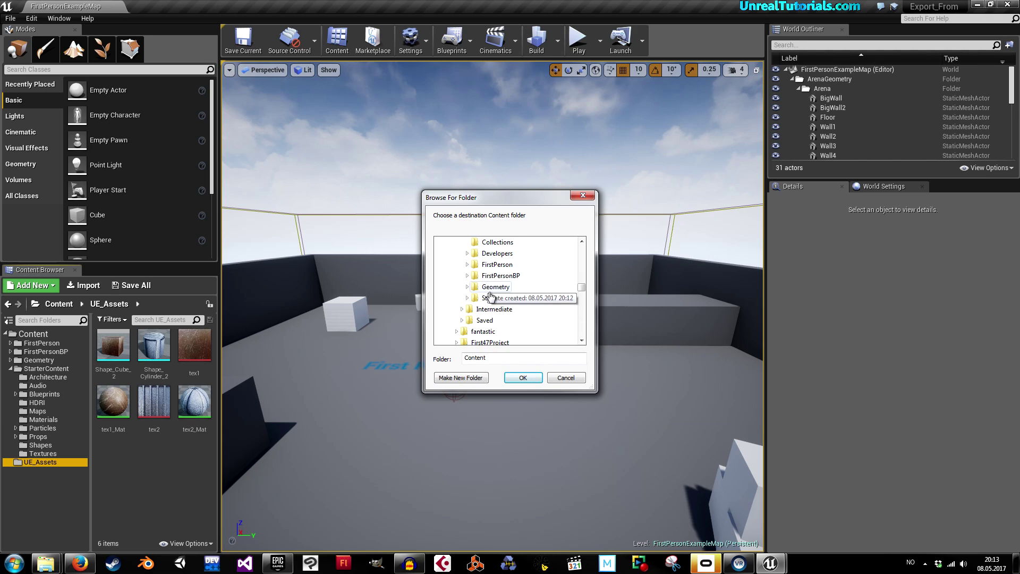
pyautogui.scroll(1, 484, 286)
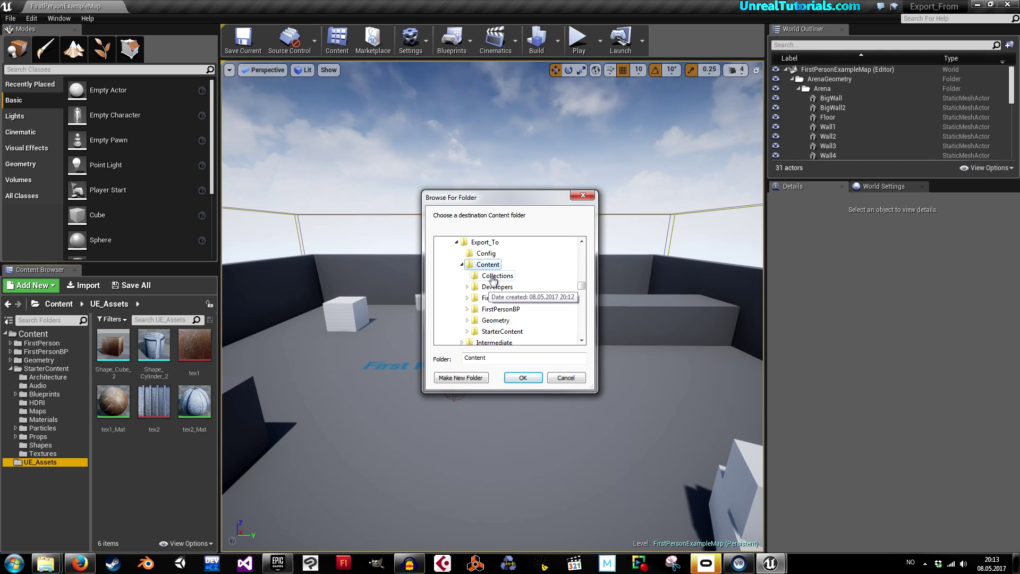
pyautogui.click(523, 378)
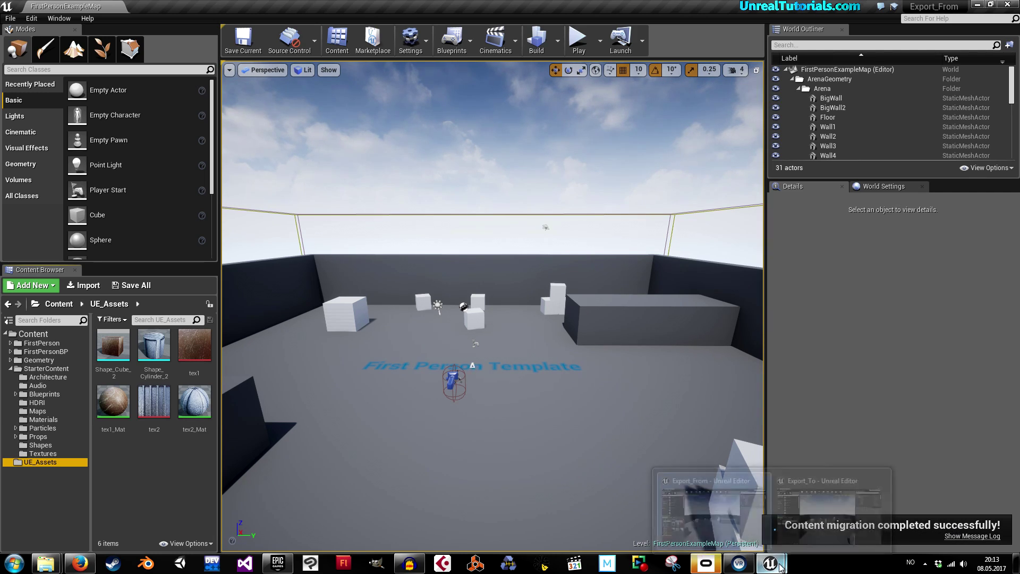
# Step: Switch to the Export_To project and open the migrated UE_Assets folder with the folder tree shown
pyautogui.click(809, 516)
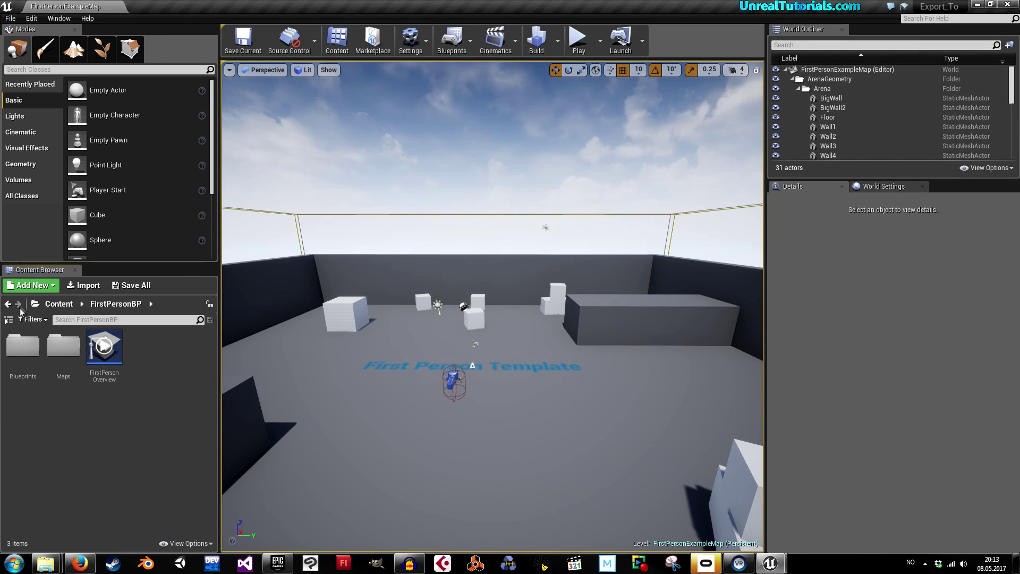
pyautogui.click(8, 320)
pyautogui.click(32, 334)
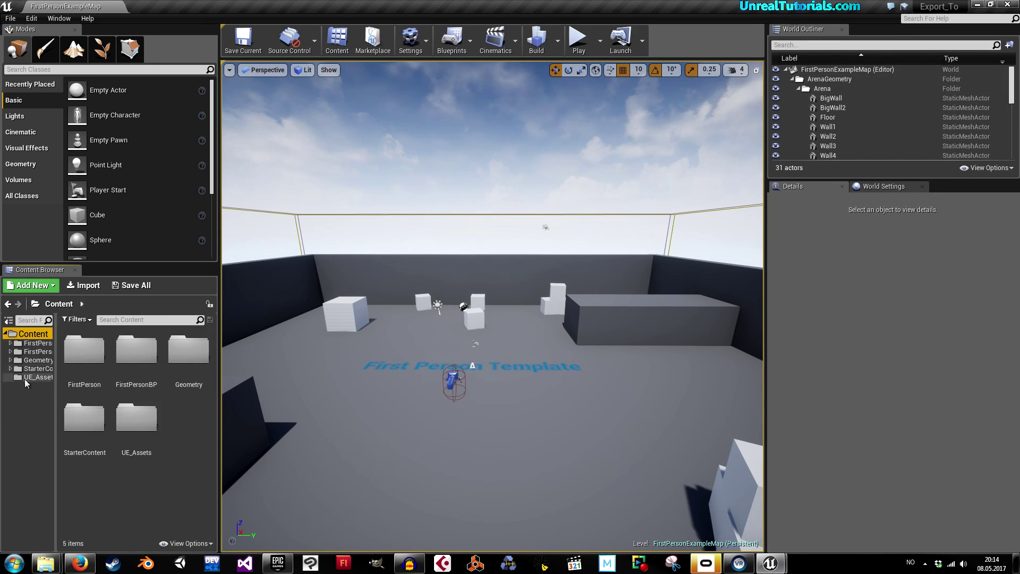
pyautogui.doubleClick(136, 417)
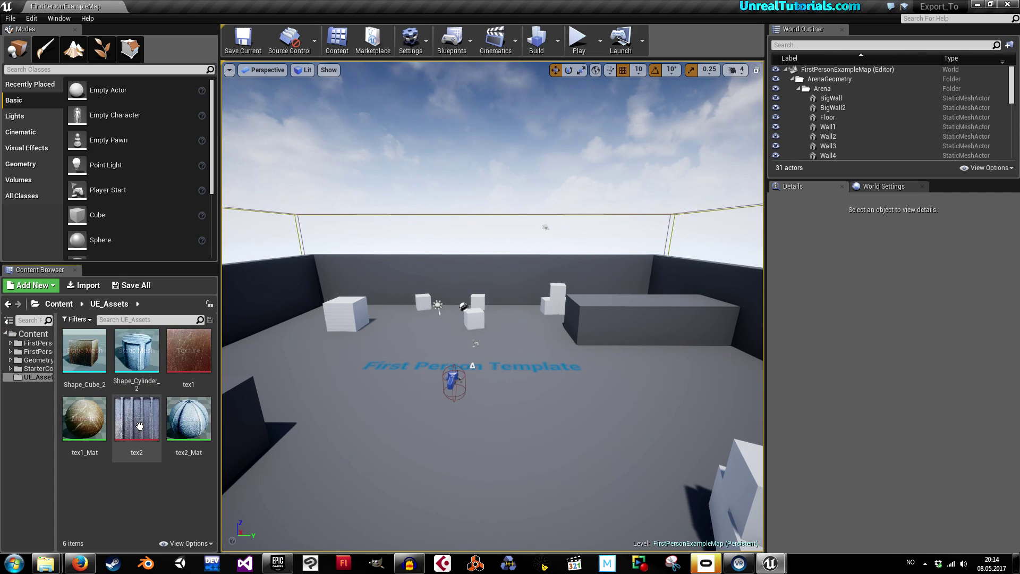
# Step: Inspect Shape_Cylinder_2 in its mesh editor and place an instance of it on the level floor near the player character
pyautogui.doubleClick(137, 362)
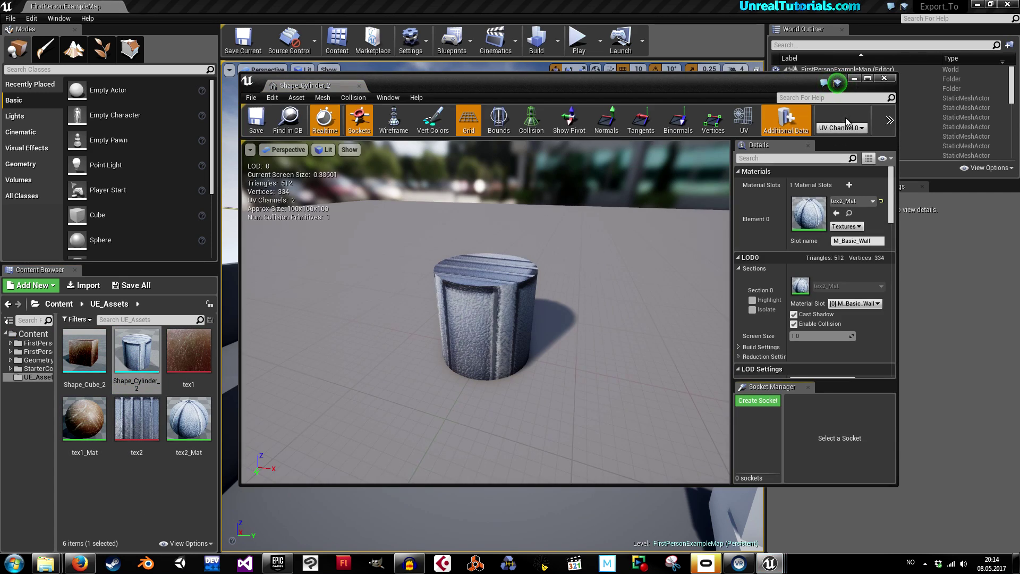
pyautogui.moveTo(611, 224); pyautogui.dragTo(677, 202)
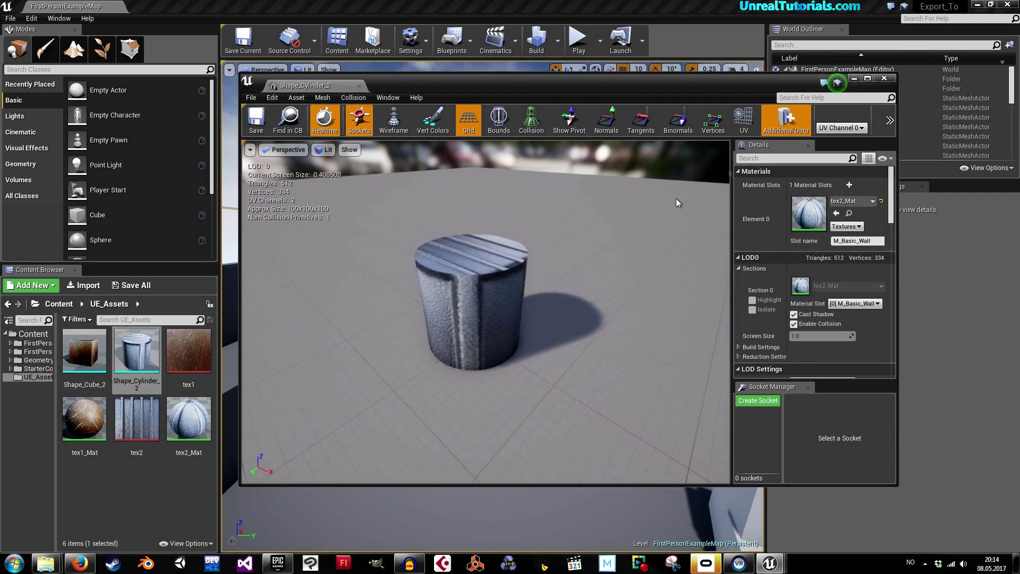
pyautogui.click(884, 78)
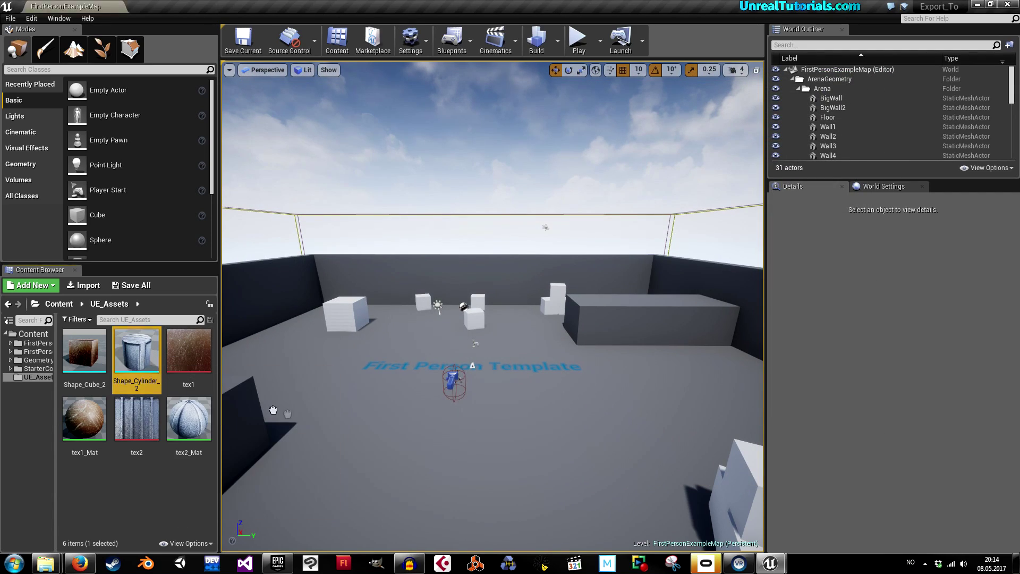
pyautogui.moveTo(273, 410); pyautogui.dragTo(409, 420)
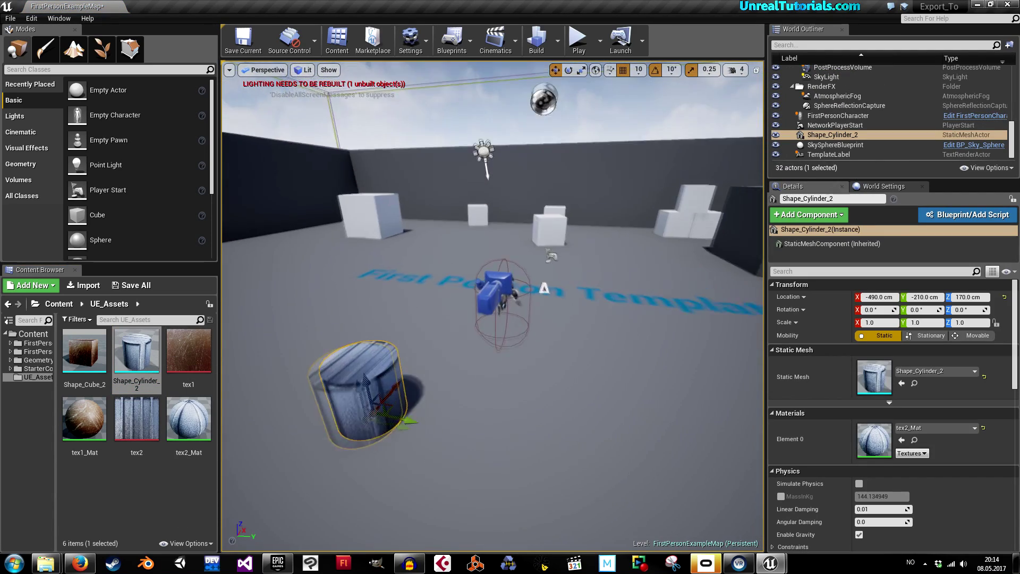
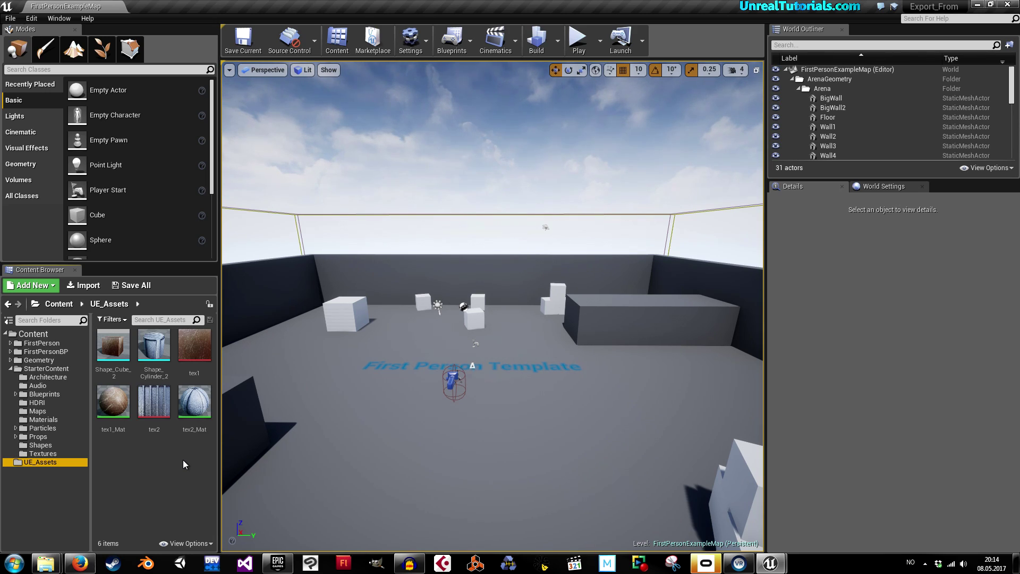
# Step: In the Export_From project, create a folder named UE_Assets_2 and move it directly under Content
pyautogui.click(144, 469)
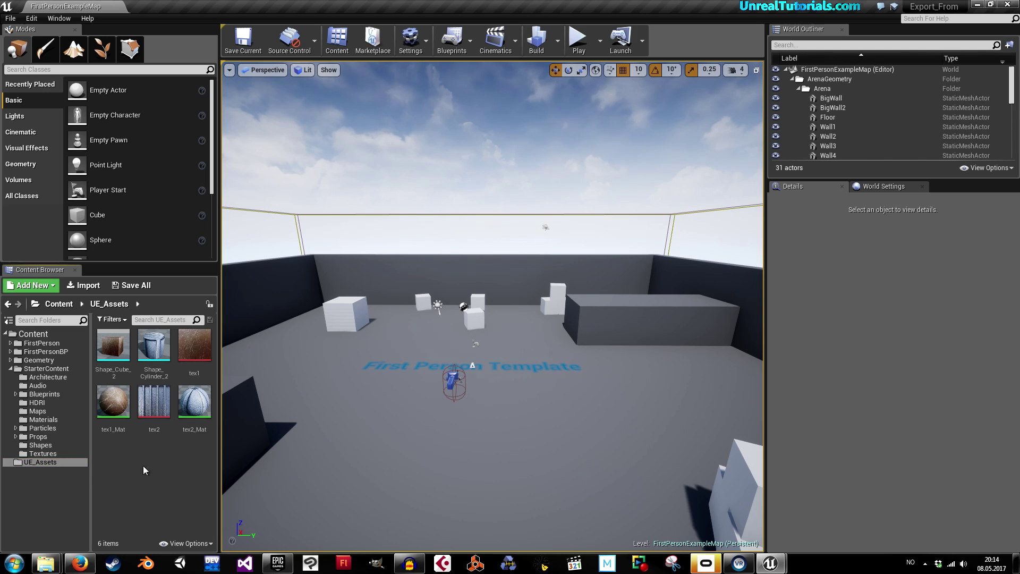
pyautogui.rightClick(37, 478)
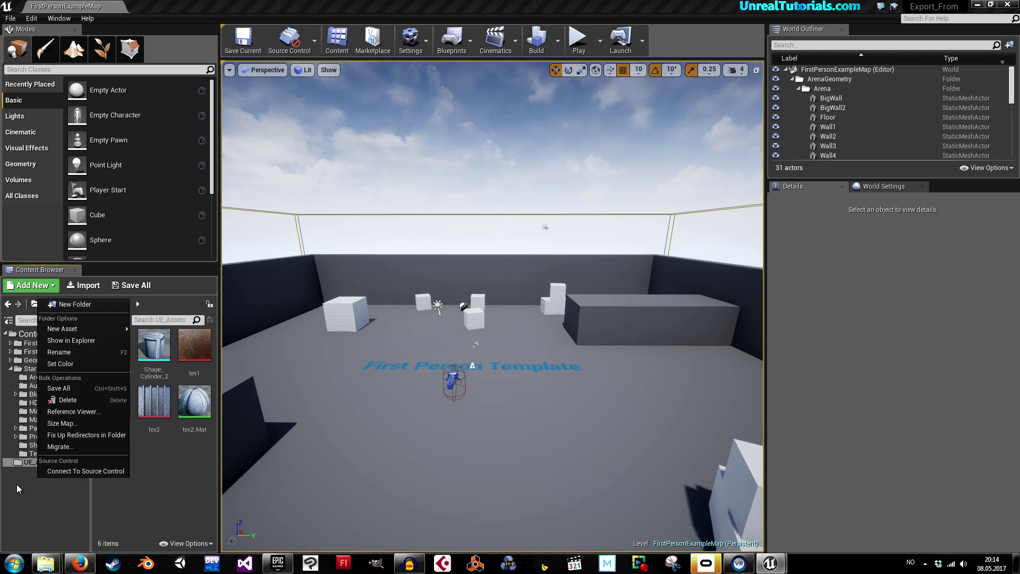
pyautogui.click(70, 305)
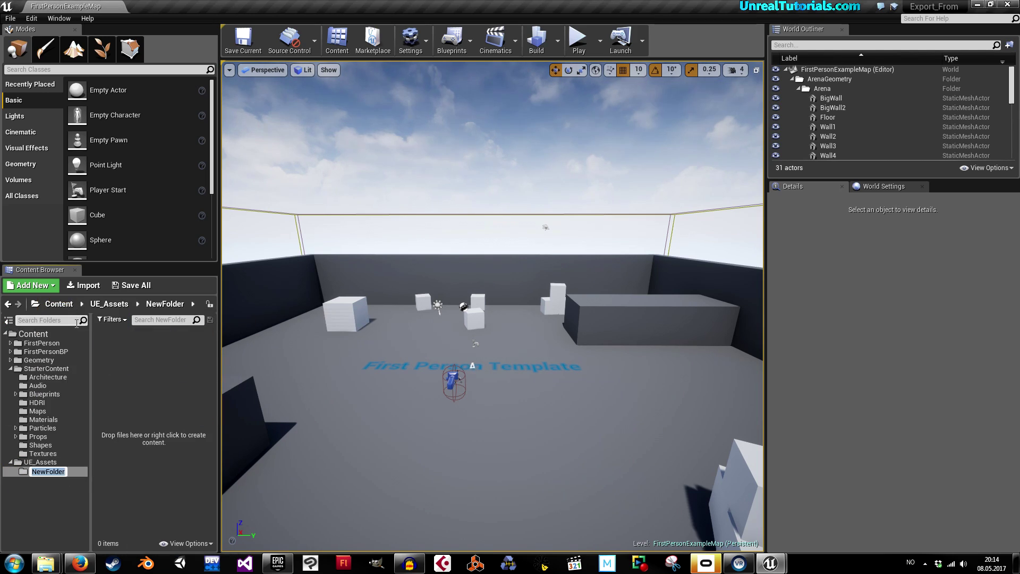
pyautogui.write('UE_')
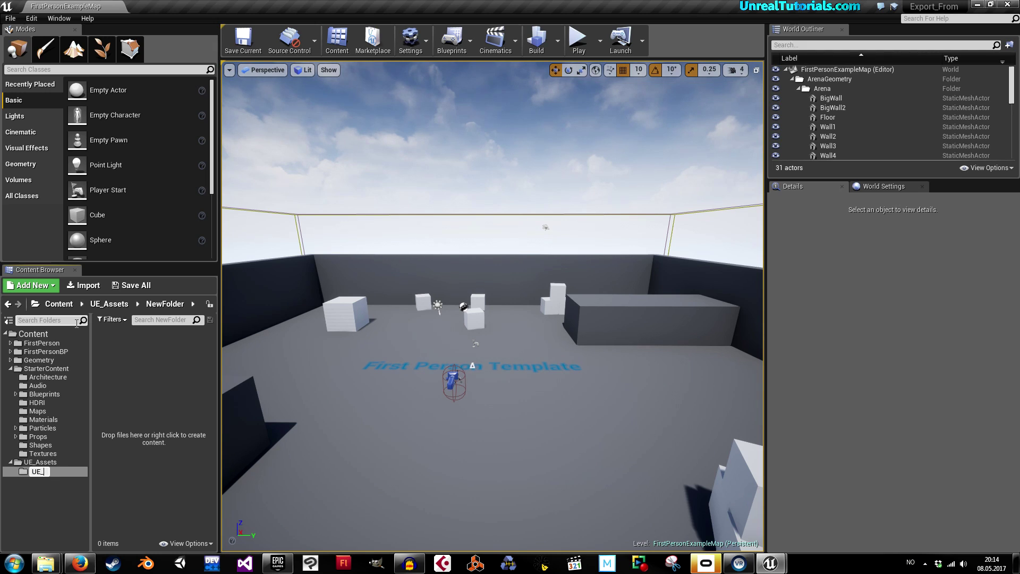
pyautogui.write('Assets_2')
pyautogui.press('Return')
pyautogui.moveTo(23, 473); pyautogui.dragTo(40, 339)
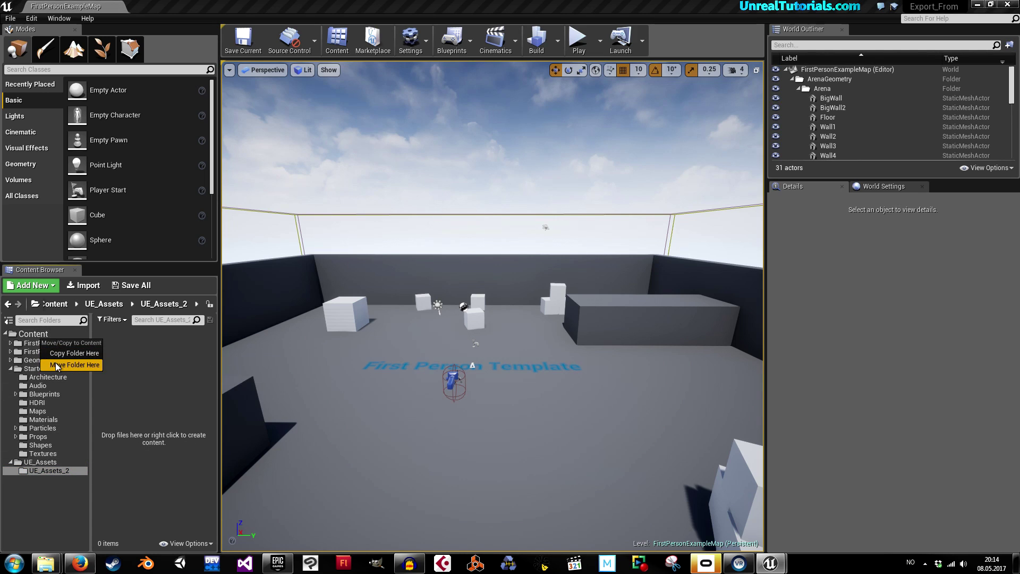
pyautogui.click(75, 365)
# Step: Copy all the meshes, textures and materials from UE_Assets into the UE_Assets_2 folder
pyautogui.click(29, 462)
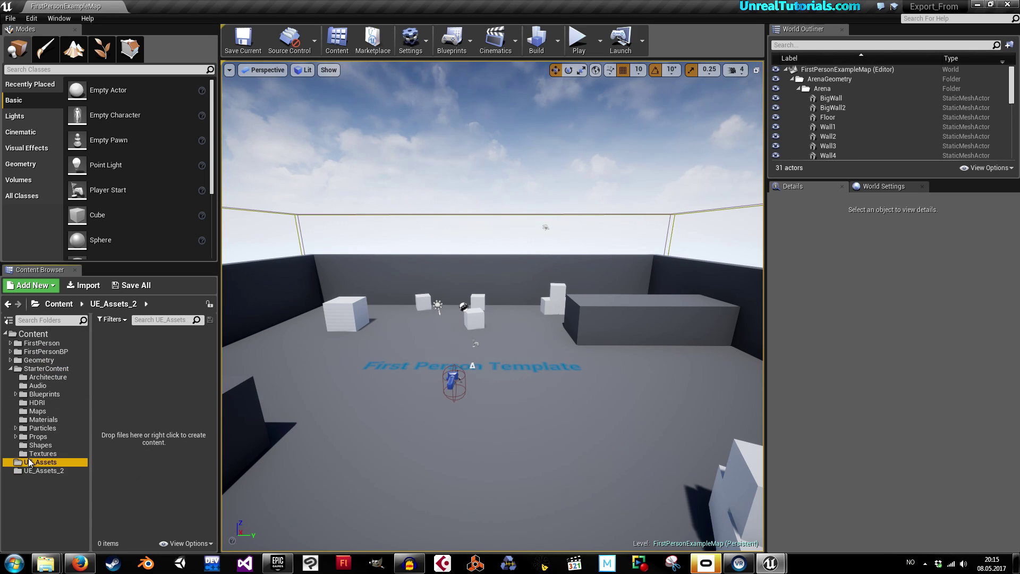
pyautogui.click(197, 398)
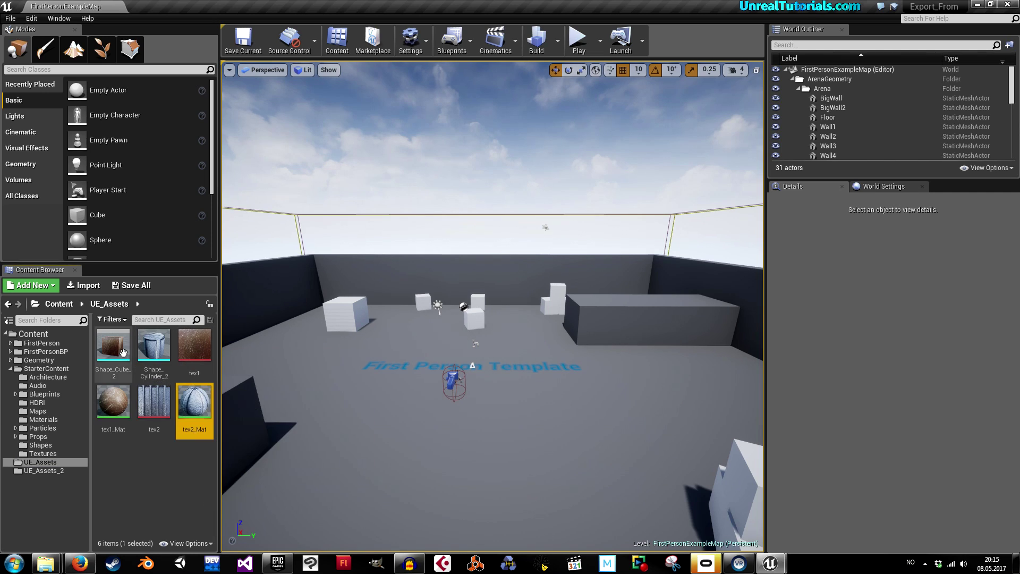
pyautogui.keyDown('shift'); pyautogui.click(113, 346); pyautogui.keyUp('shift')
pyautogui.moveTo(153, 351); pyautogui.dragTo(43, 472)
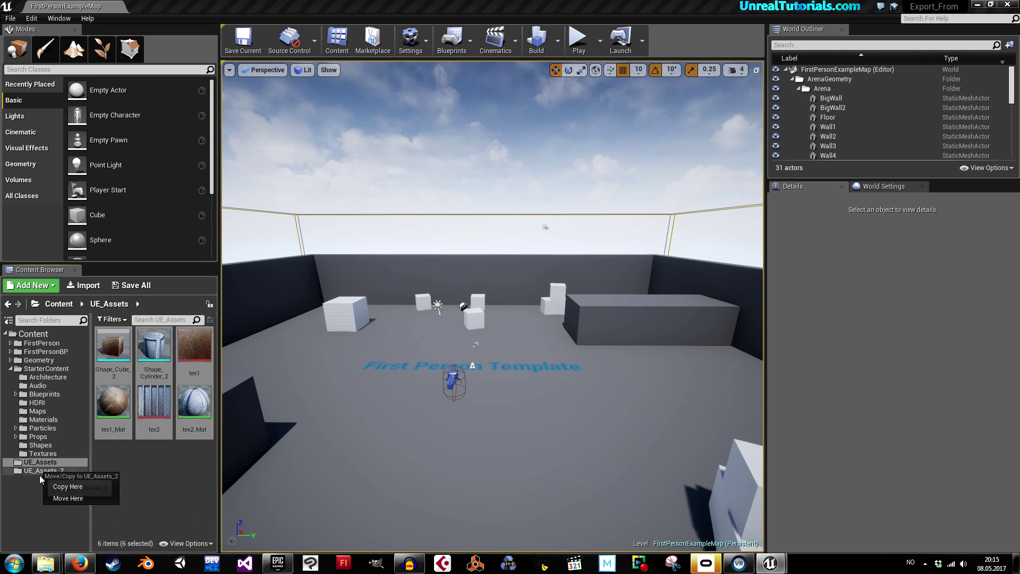
pyautogui.click(58, 490)
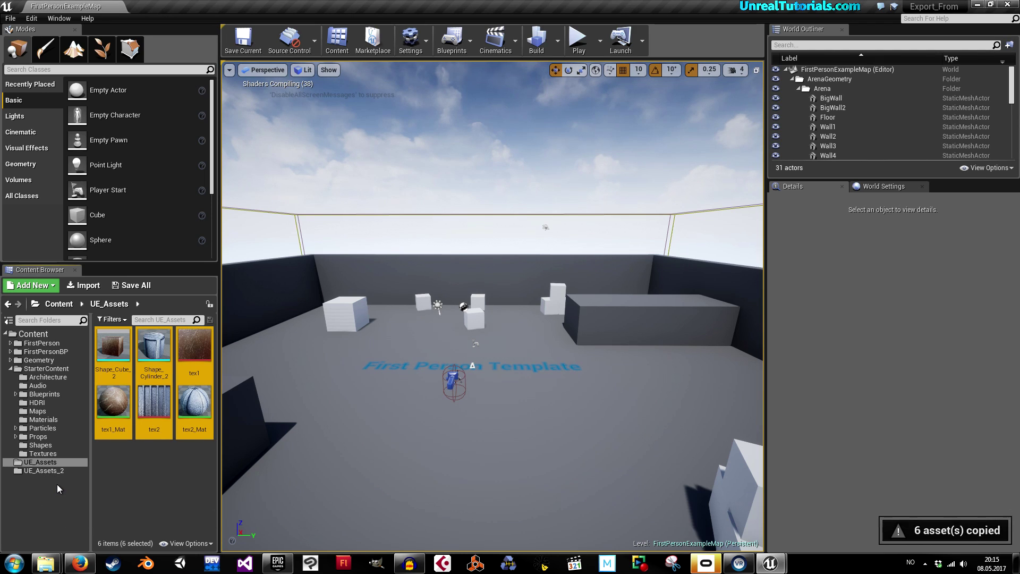
# Step: Open UE_Assets_2 and save all of its copied, unsaved assets
pyautogui.click(46, 470)
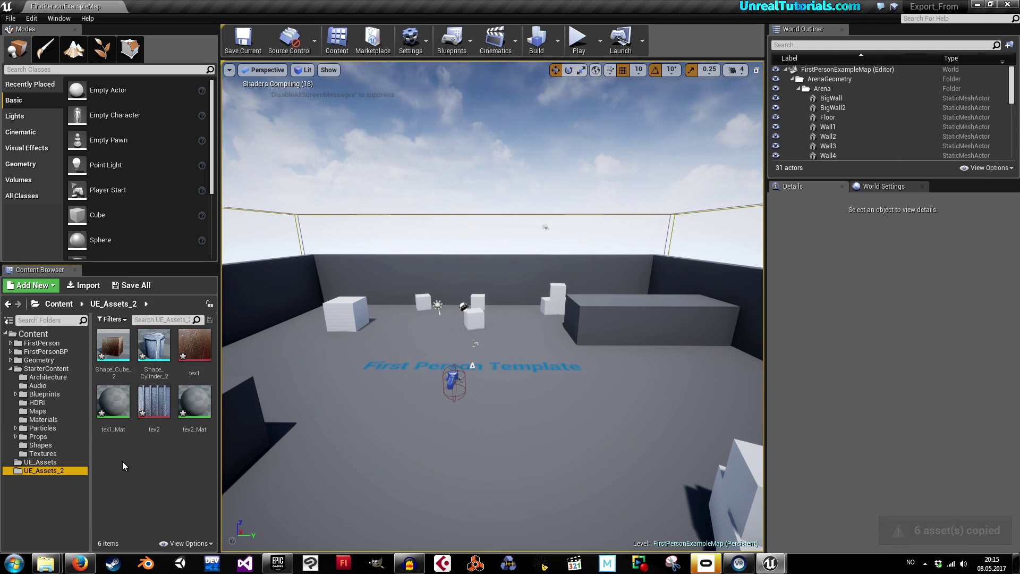
pyautogui.click(135, 287)
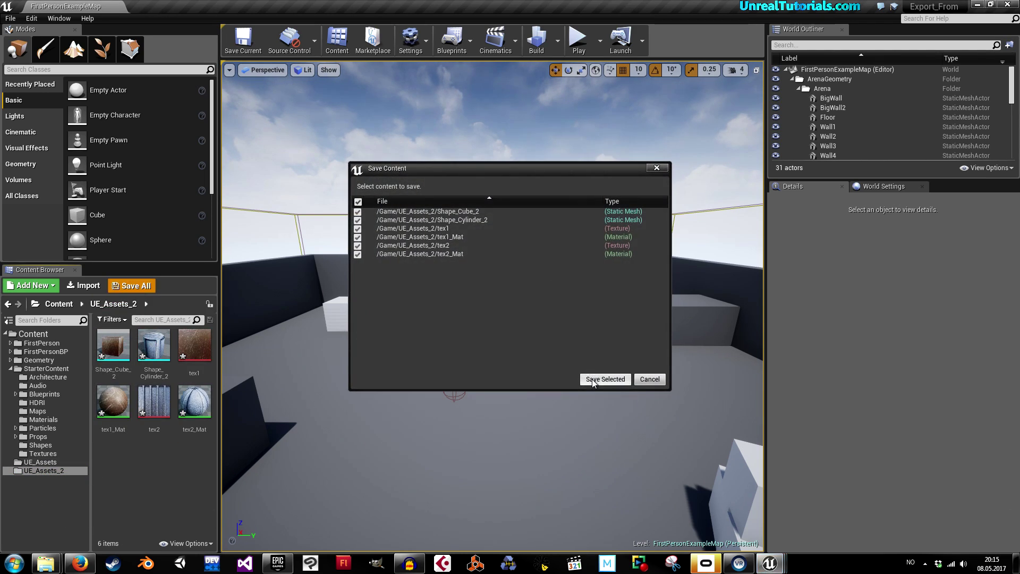
pyautogui.click(593, 380)
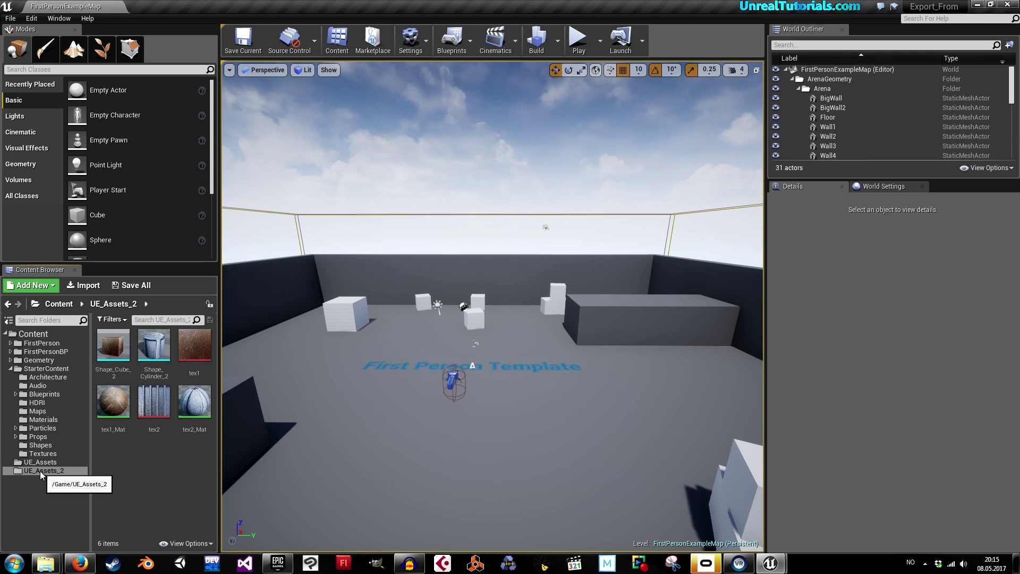
# Step: Start migrating the UE_Assets_2 folder and accept the report of assets to include
pyautogui.click(17, 493)
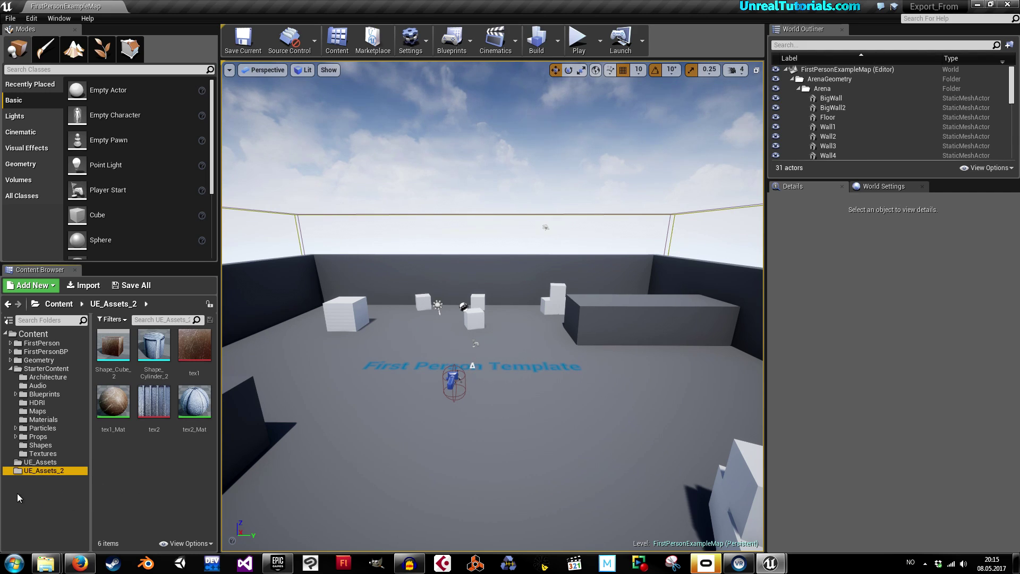
pyautogui.rightClick(44, 475)
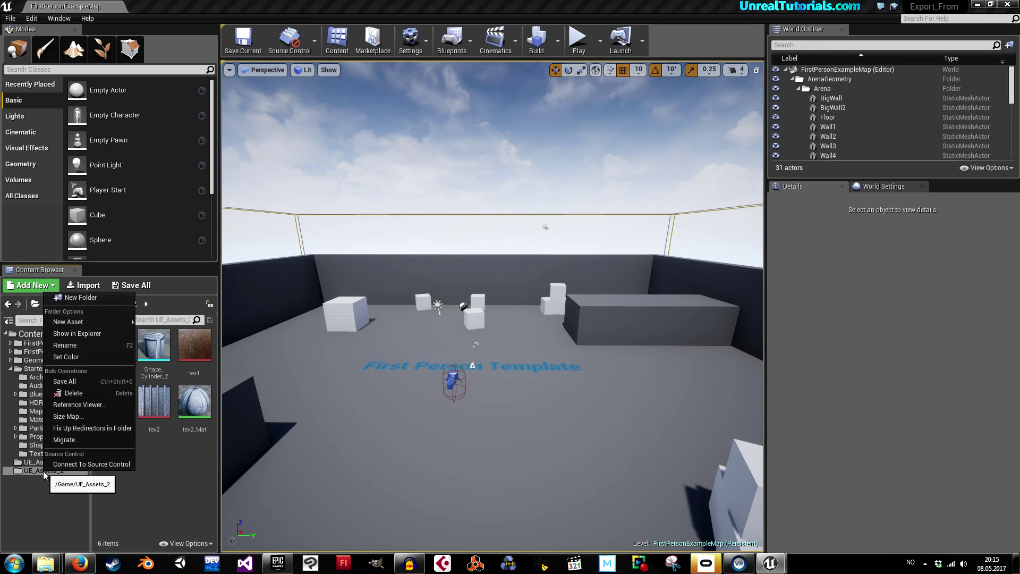
pyautogui.click(65, 443)
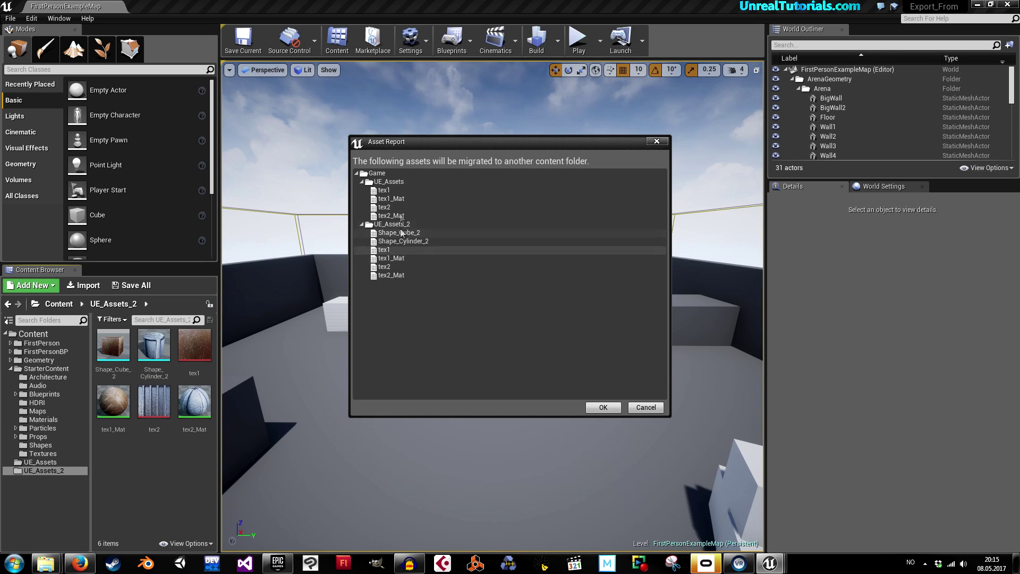
pyautogui.click(593, 409)
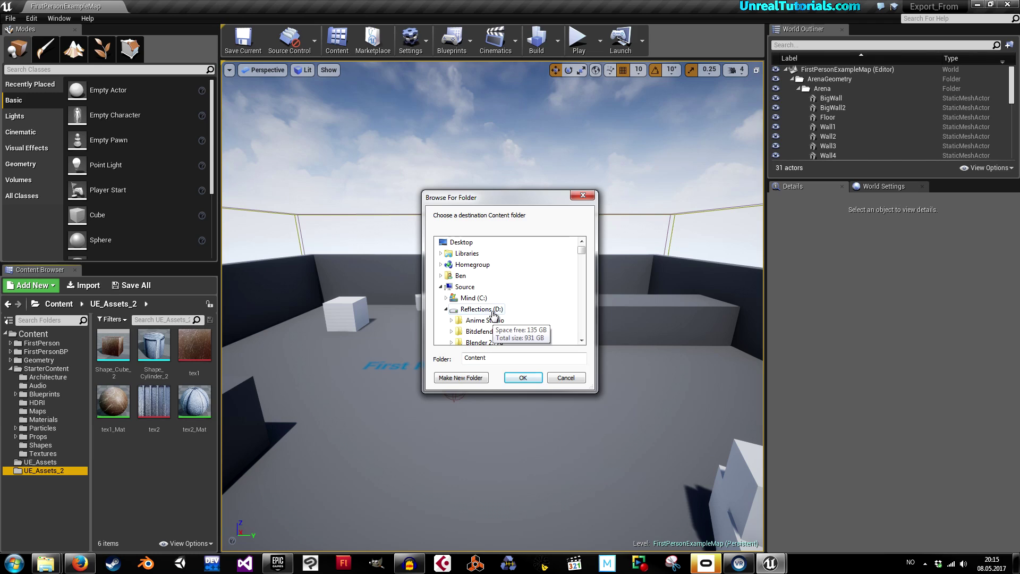
# Step: Create a folder named newAssets on the Desktop as the migration destination and agree to place the content there anyway
pyautogui.moveTo(579, 248); pyautogui.dragTo(579, 253)
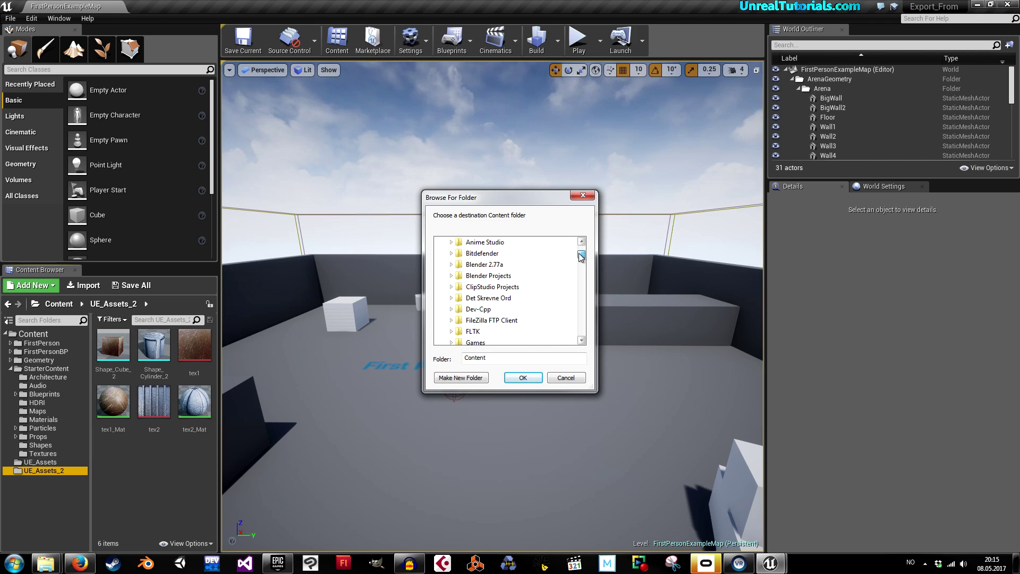
pyautogui.scroll(2, 582, 257)
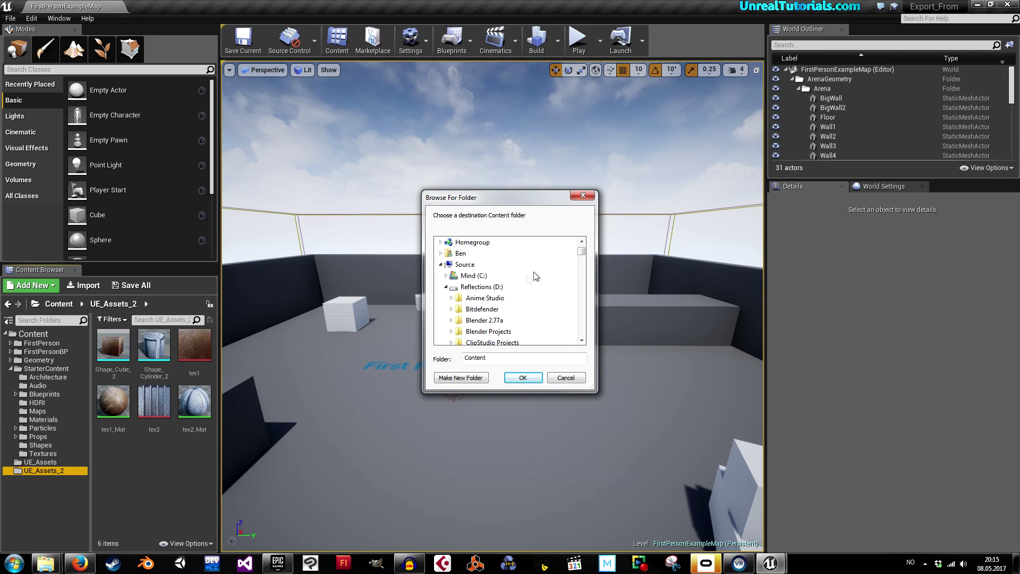
pyautogui.scroll(2, 581, 256)
pyautogui.click(461, 243)
pyautogui.click(453, 376)
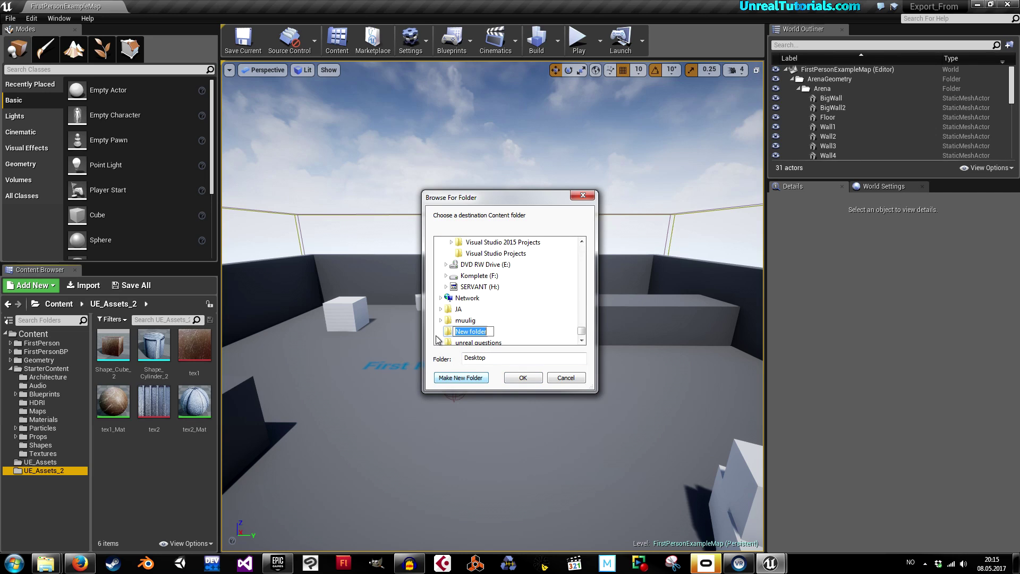
pyautogui.write('newAssets')
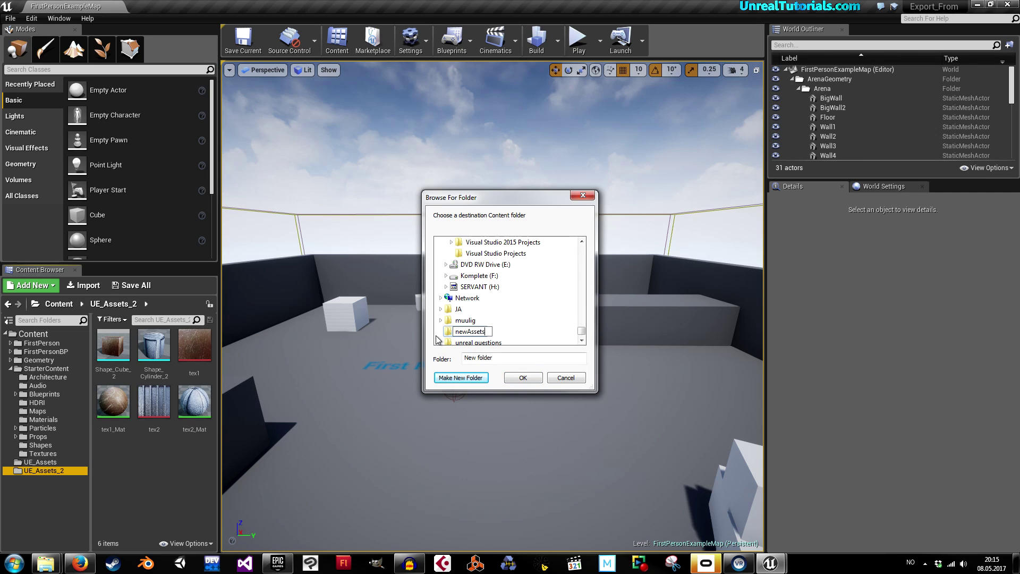
pyautogui.press('Return')
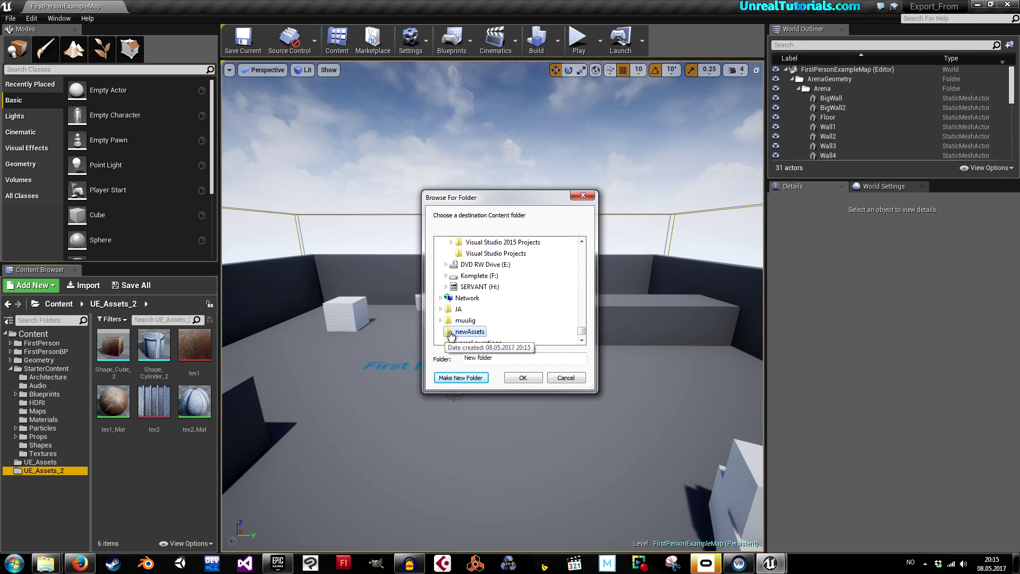
pyautogui.click(521, 376)
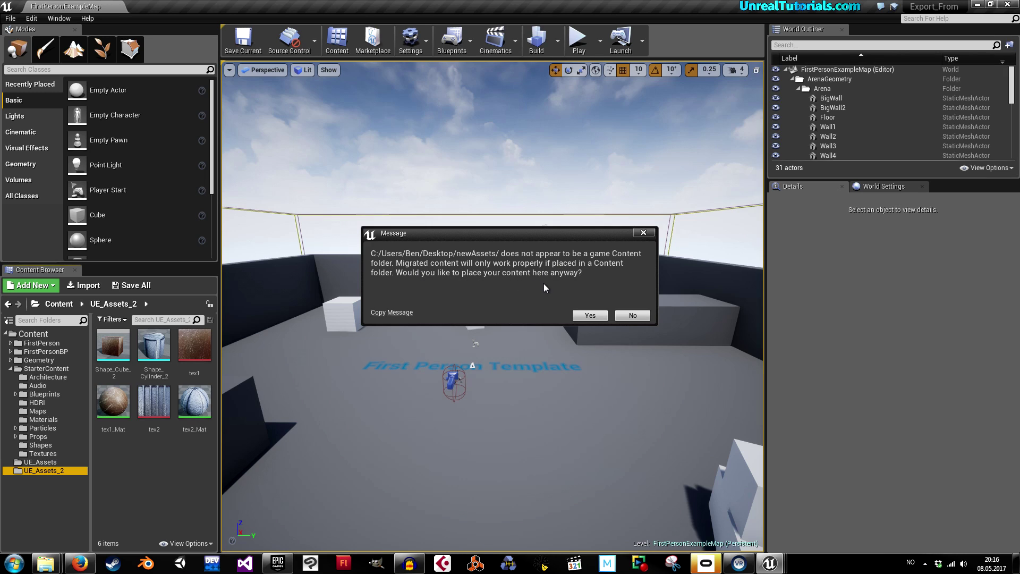
pyautogui.click(576, 314)
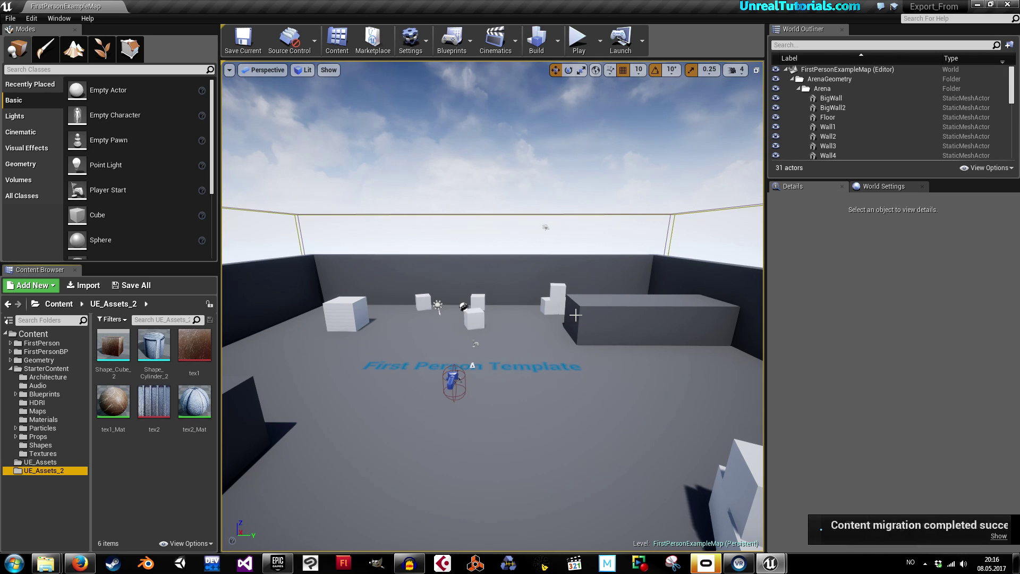
# Step: Switch to the desktop, open newAssets and examine the files migrated into its UE_Assets and UE_Assets_2 folders
pyautogui.click(976, 5)
pyautogui.click(779, 137)
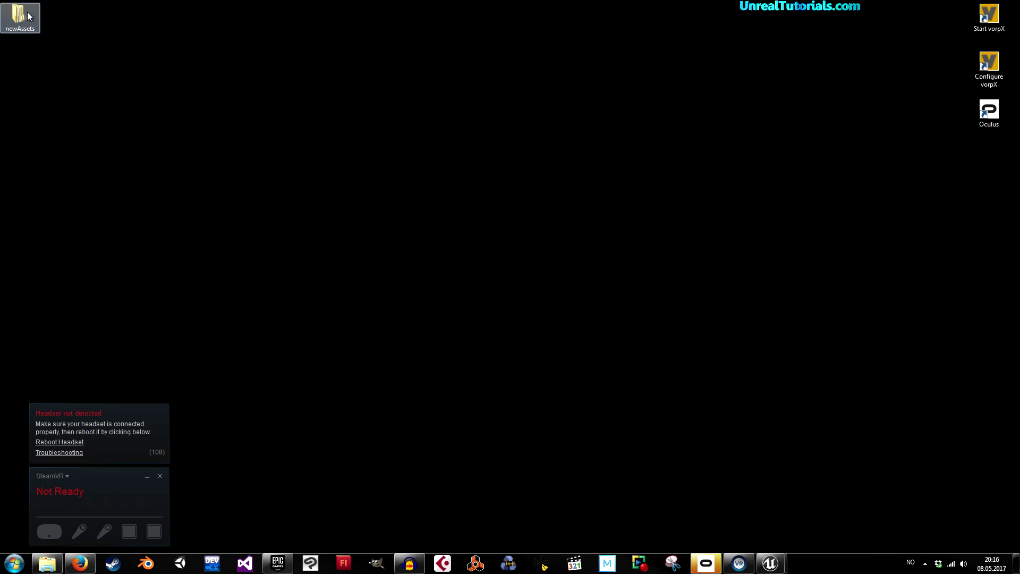
pyautogui.doubleClick(28, 12)
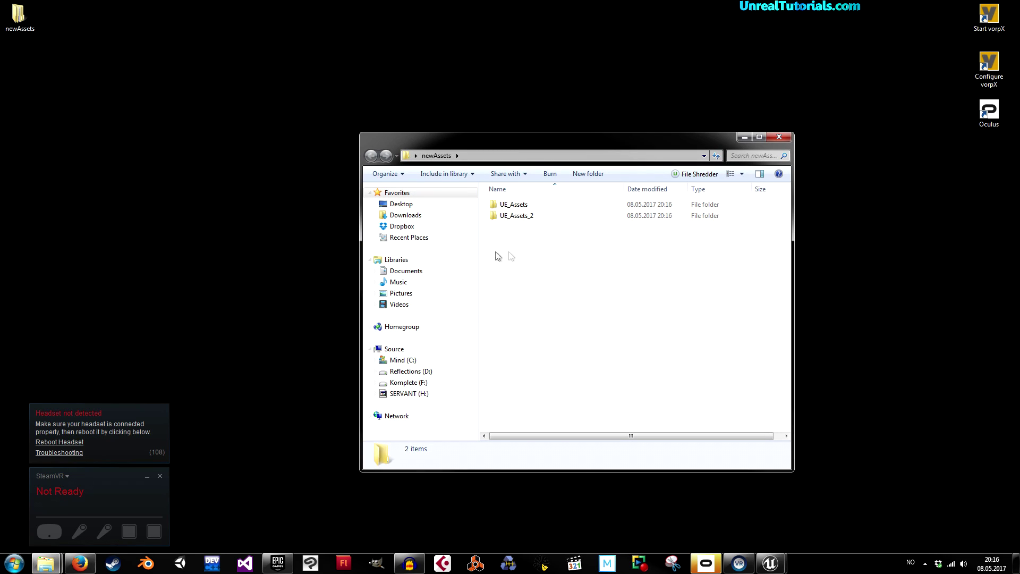
pyautogui.click(517, 215)
pyautogui.doubleClick(511, 205)
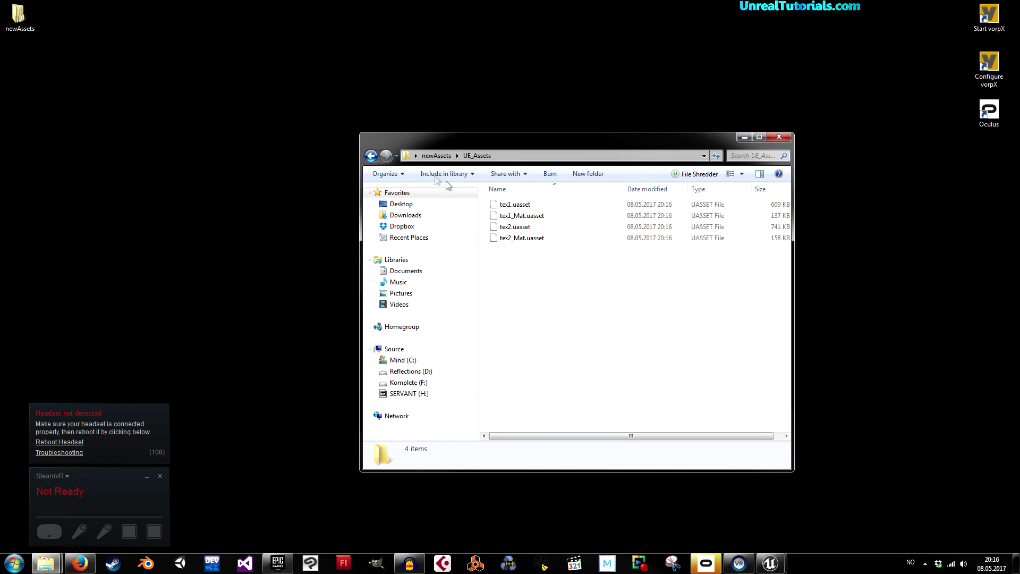
pyautogui.click(370, 156)
pyautogui.click(512, 215)
pyautogui.doubleClick(512, 215)
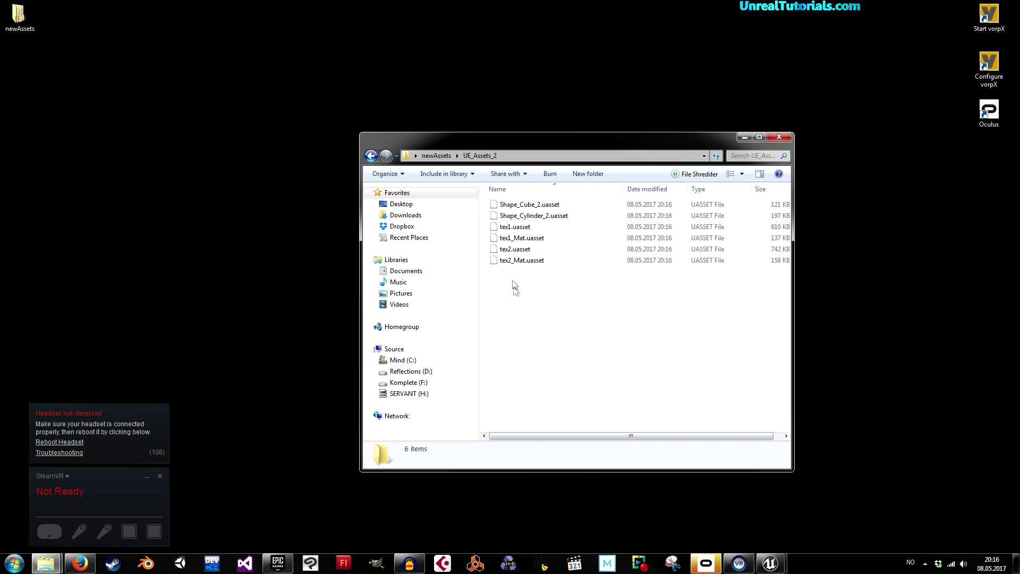
pyautogui.press('BackSpace')
pyautogui.click(532, 298)
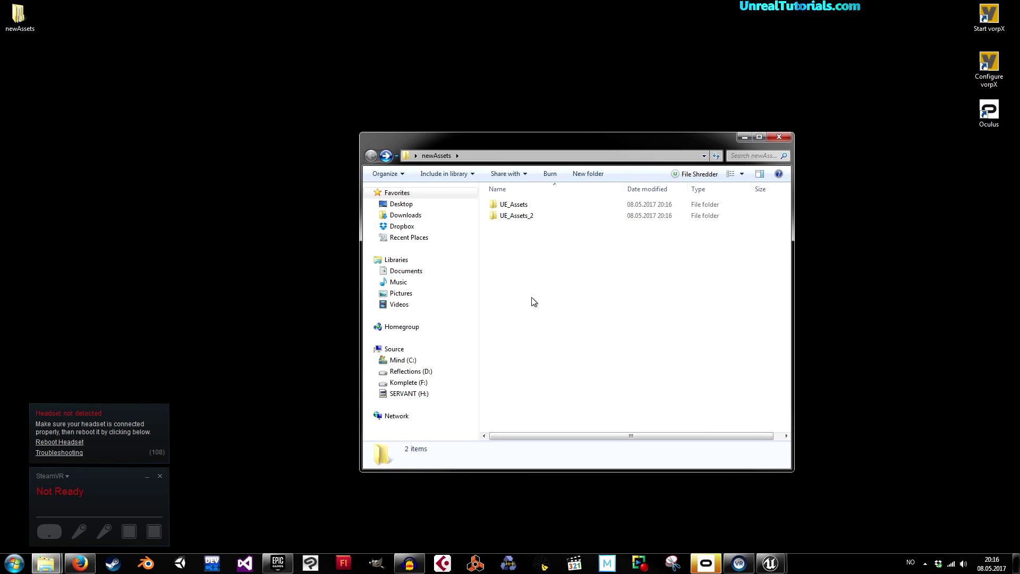
# Step: Copy UE_Assets_2 from newAssets into the Content folder of Export_To, under Unreal Engine 4 Projects on drive D
pyautogui.click(493, 218)
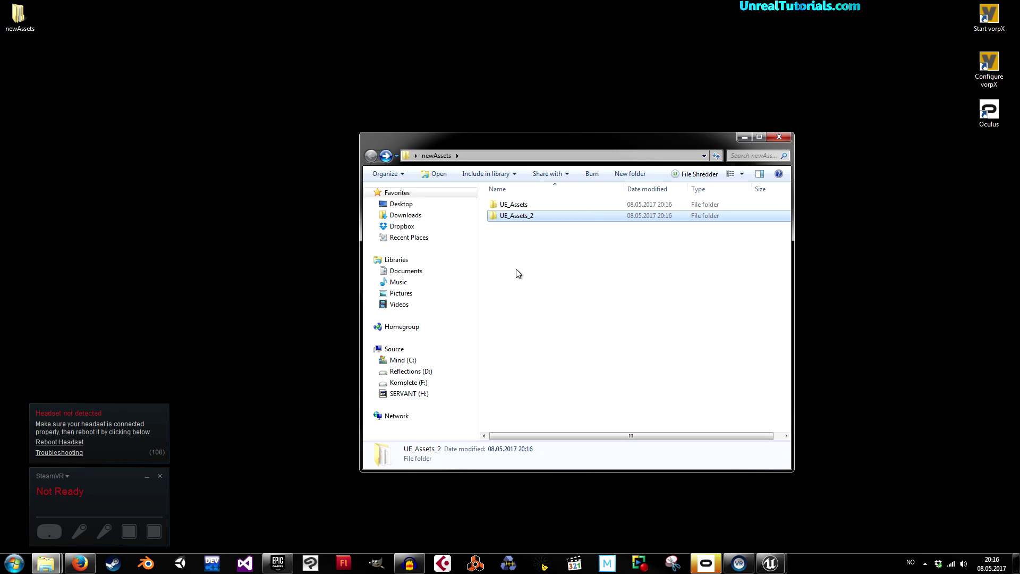
pyautogui.click(518, 270)
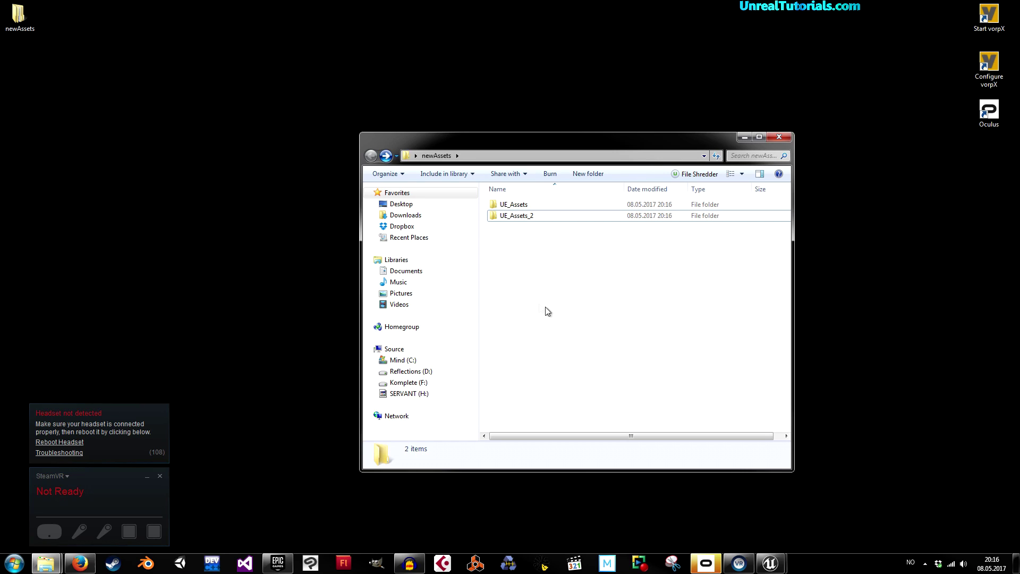
pyautogui.click(510, 215)
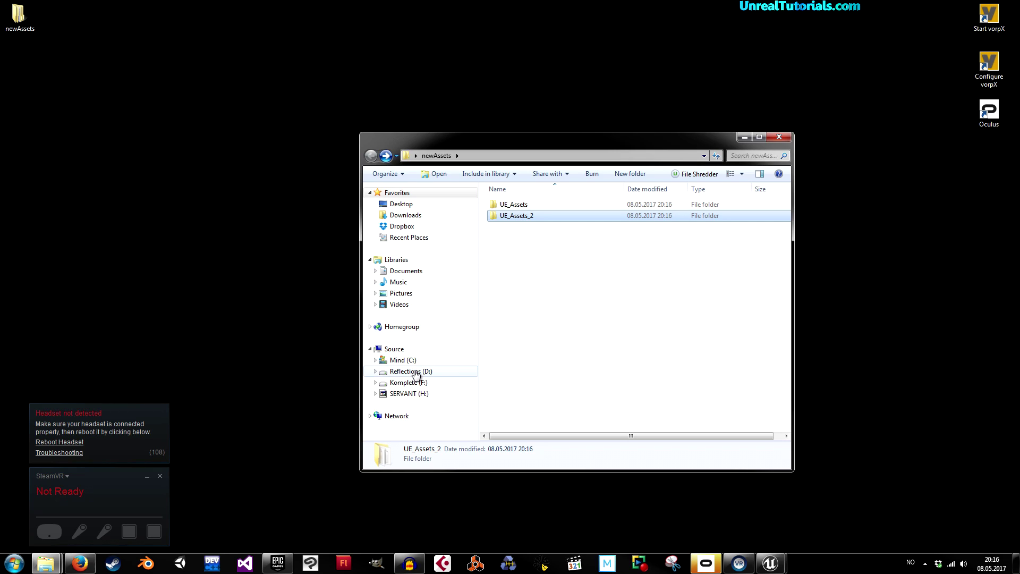
pyautogui.click(398, 370)
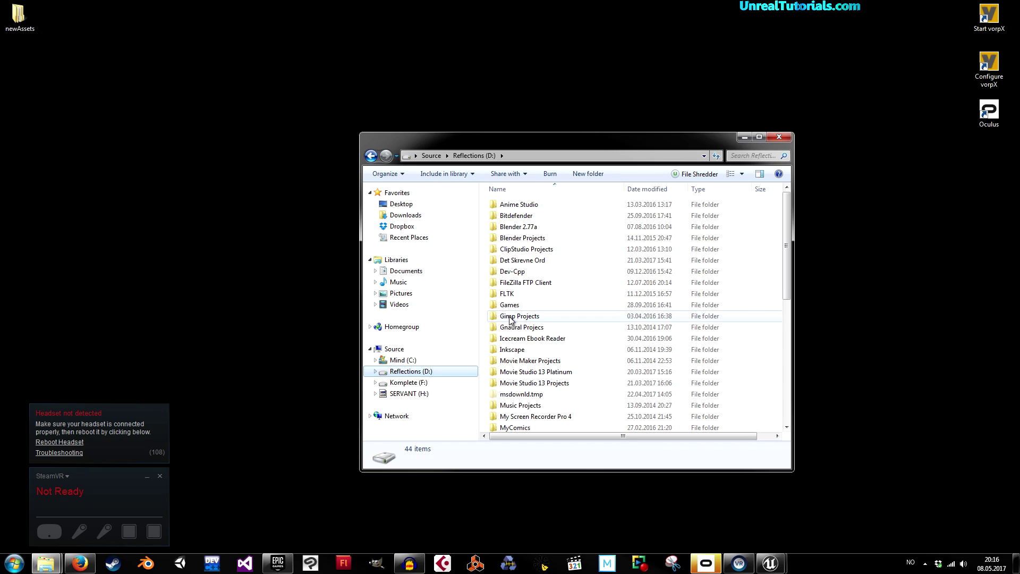
pyautogui.moveTo(785, 265); pyautogui.dragTo(786, 371)
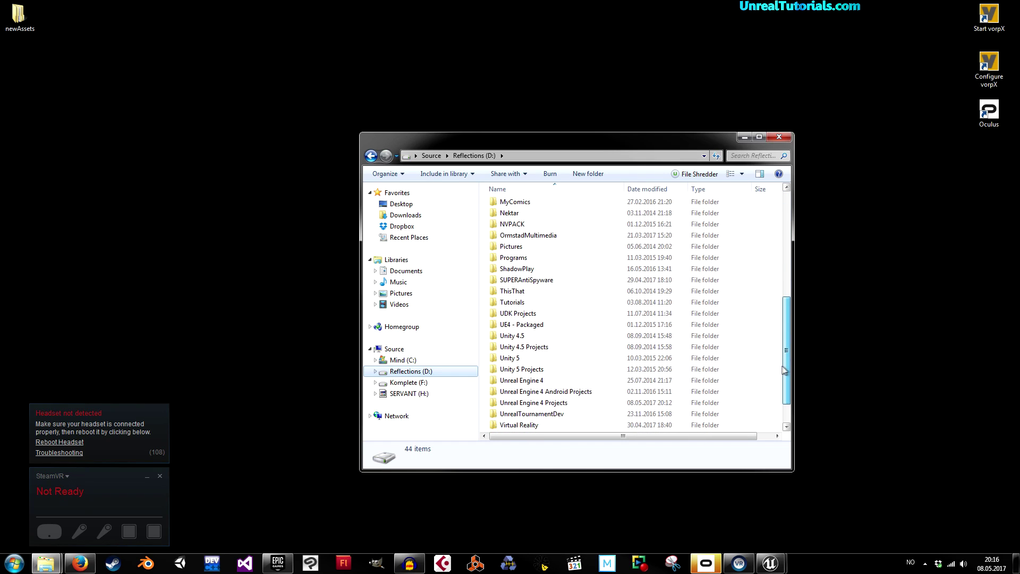
pyautogui.click(513, 404)
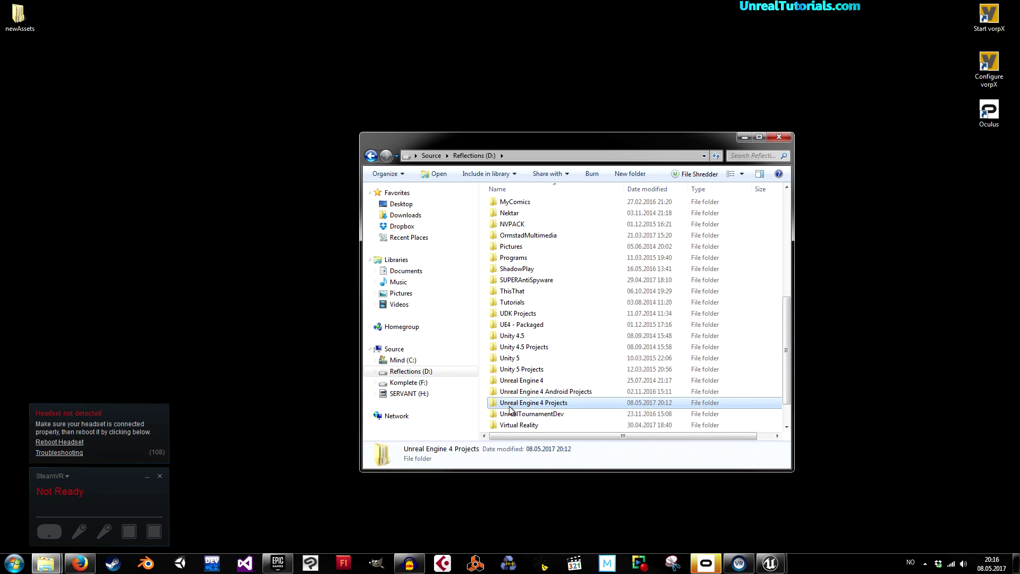
pyautogui.doubleClick(509, 405)
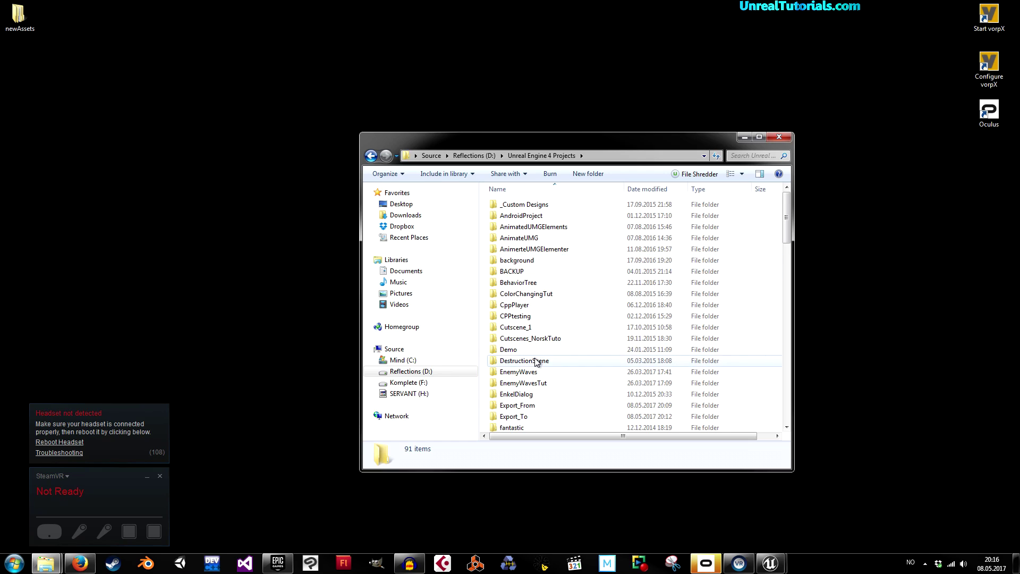
pyautogui.scroll(-1, 537, 361)
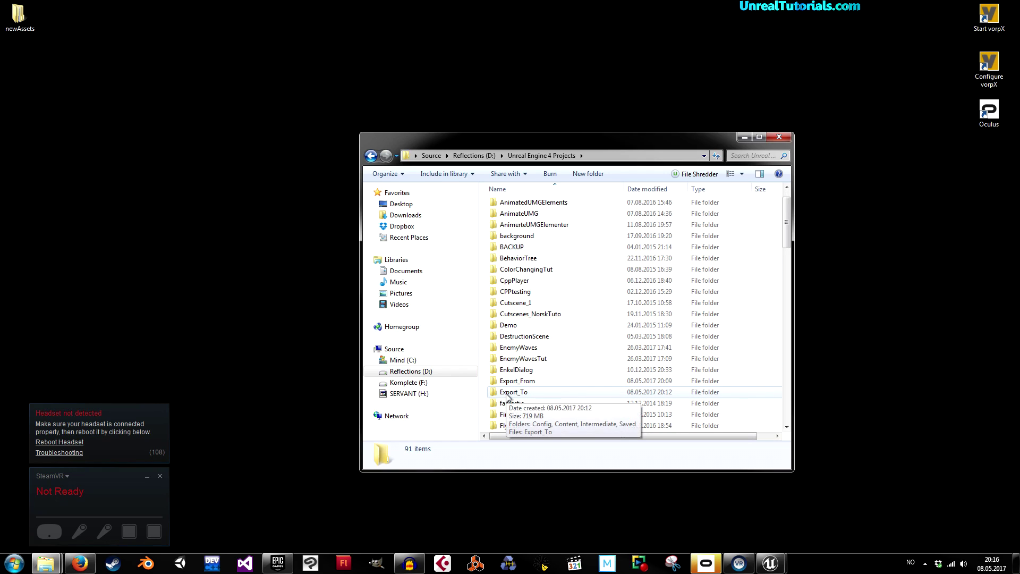
pyautogui.doubleClick(506, 393)
pyautogui.doubleClick(509, 216)
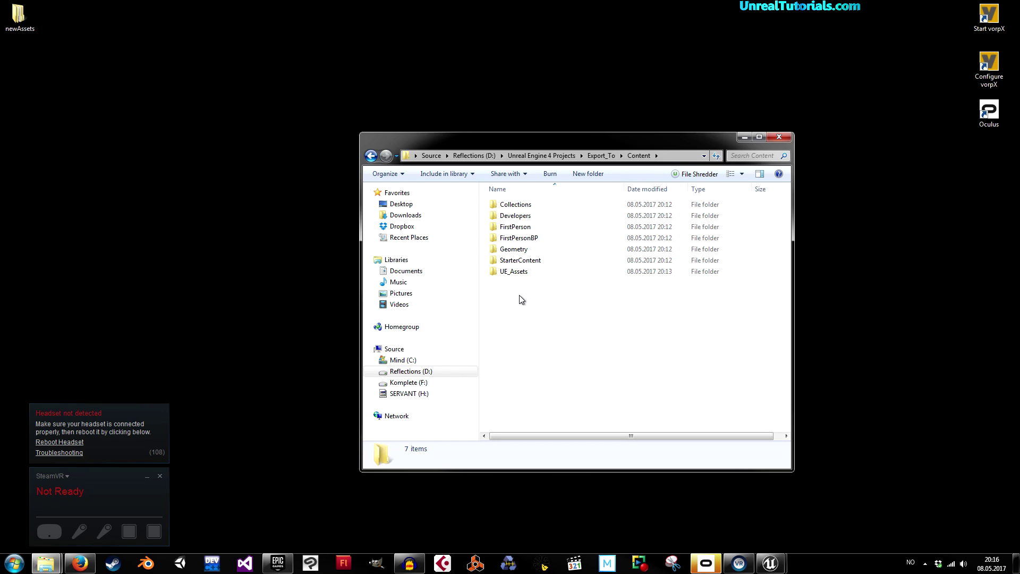
pyautogui.hotkey('ctrl', 'v')
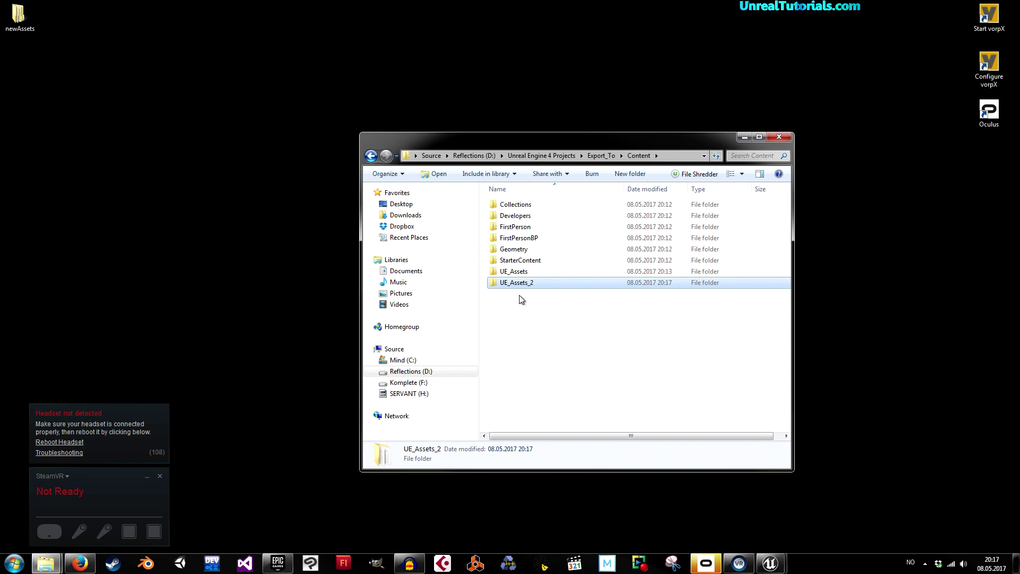
pyautogui.click(521, 299)
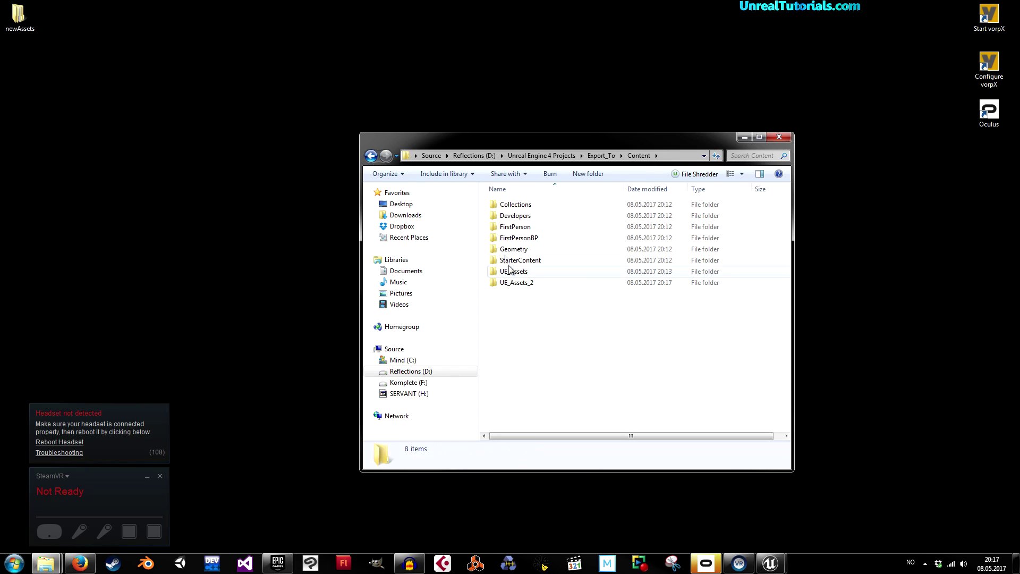
pyautogui.click(716, 156)
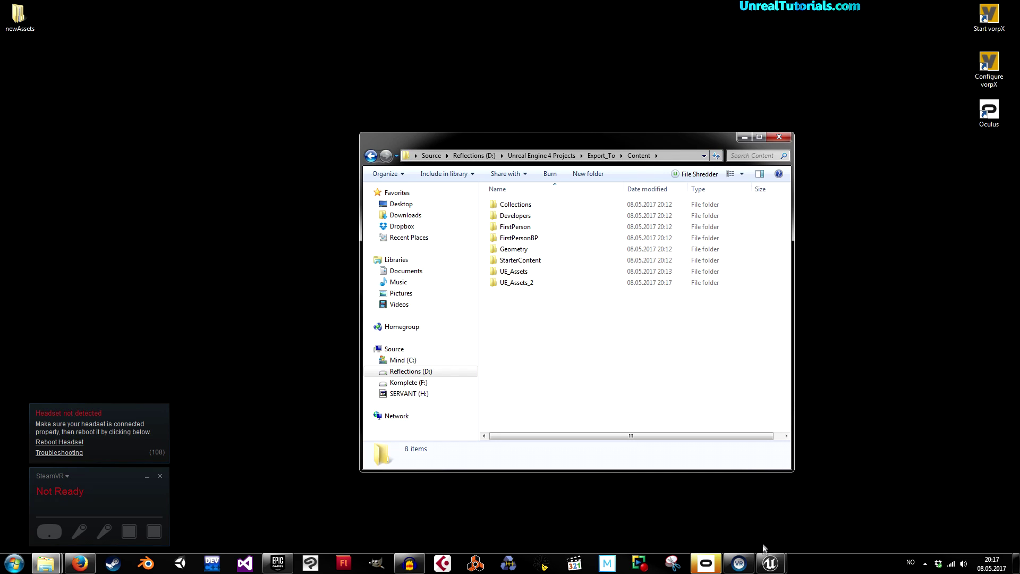
# Step: Switch to the Export_To project in Unreal Editor, widen the folder tree and open UE_Assets_2 under Content
pyautogui.moveTo(769, 561)
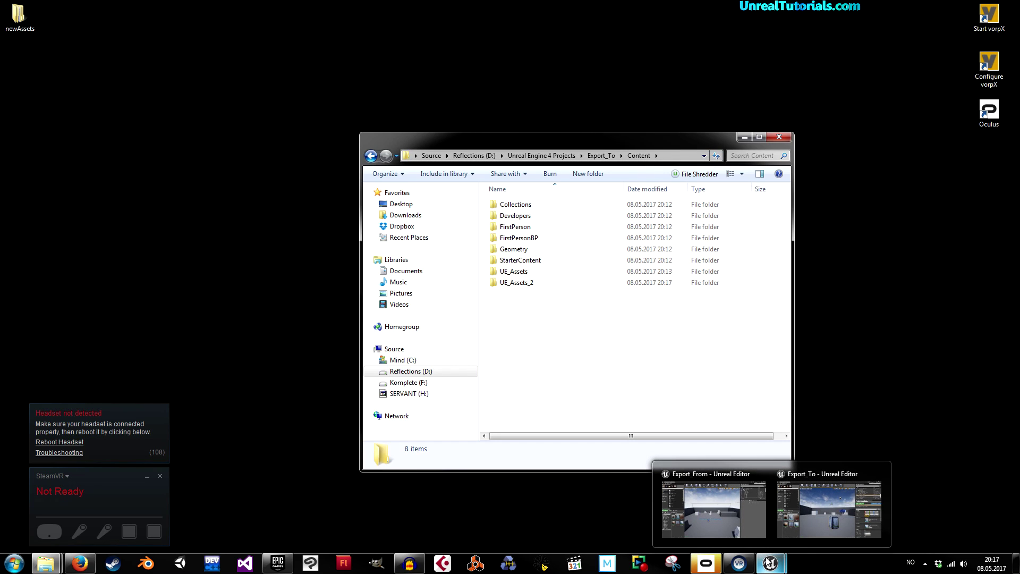
pyautogui.click(806, 528)
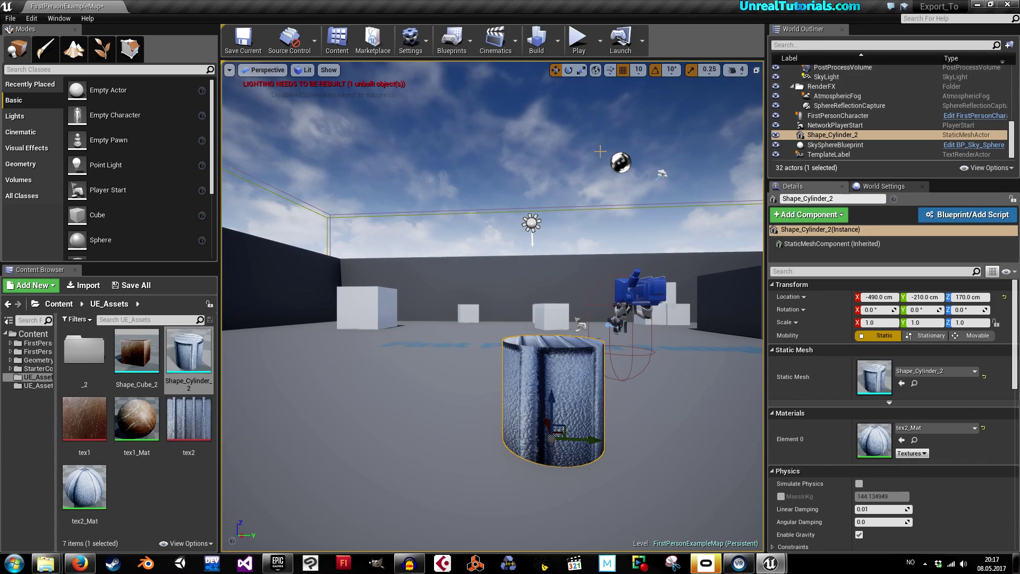
pyautogui.click(32, 334)
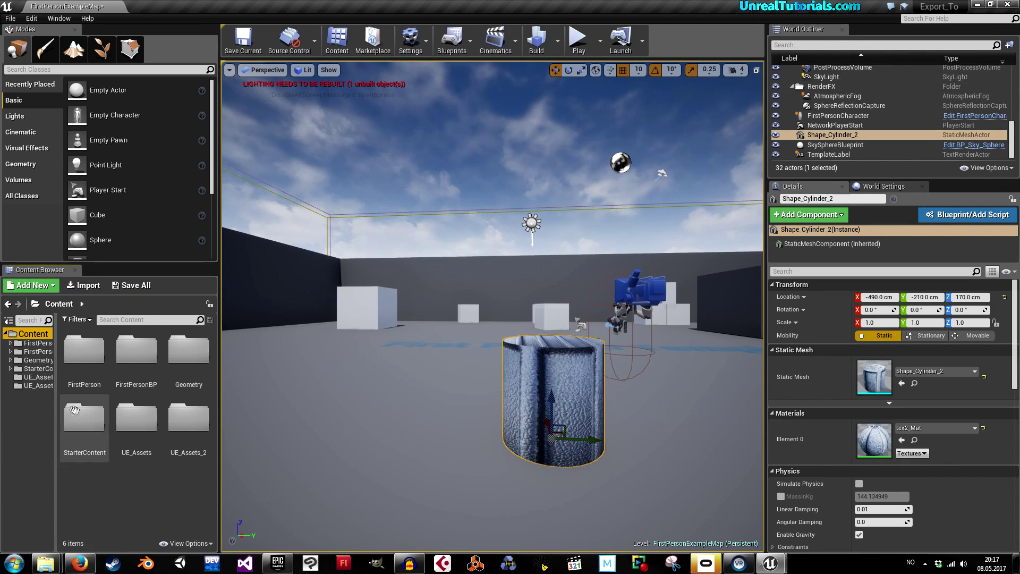
pyautogui.click(189, 419)
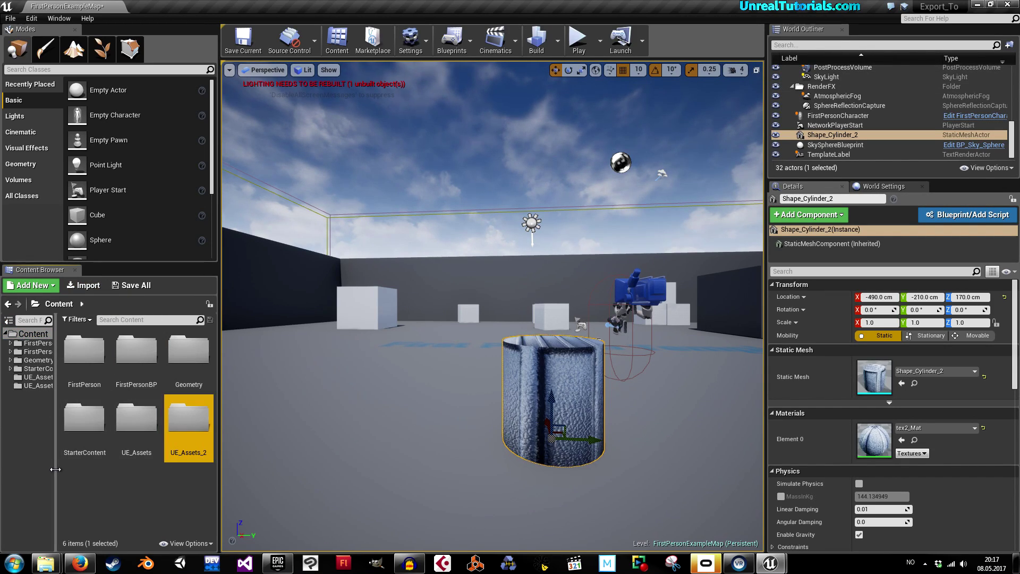
pyautogui.moveTo(55, 469); pyautogui.dragTo(85, 469)
pyautogui.doubleClick(180, 421)
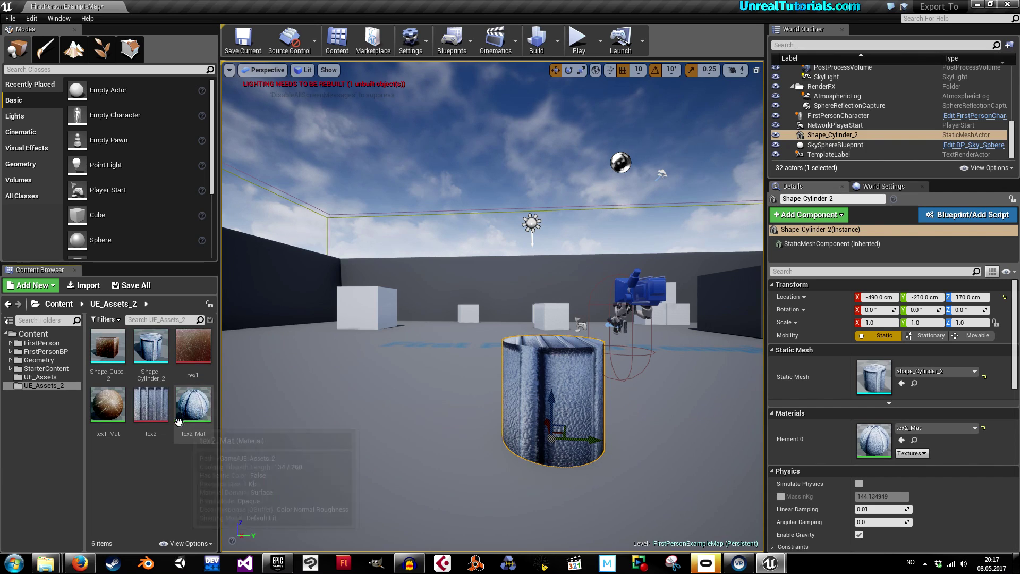
# Step: Inspect the Shape_Cylinder_2 and Shape_Cube_2 meshes from UE_Assets_2 in the mesh editor to check their materials
pyautogui.doubleClick(151, 348)
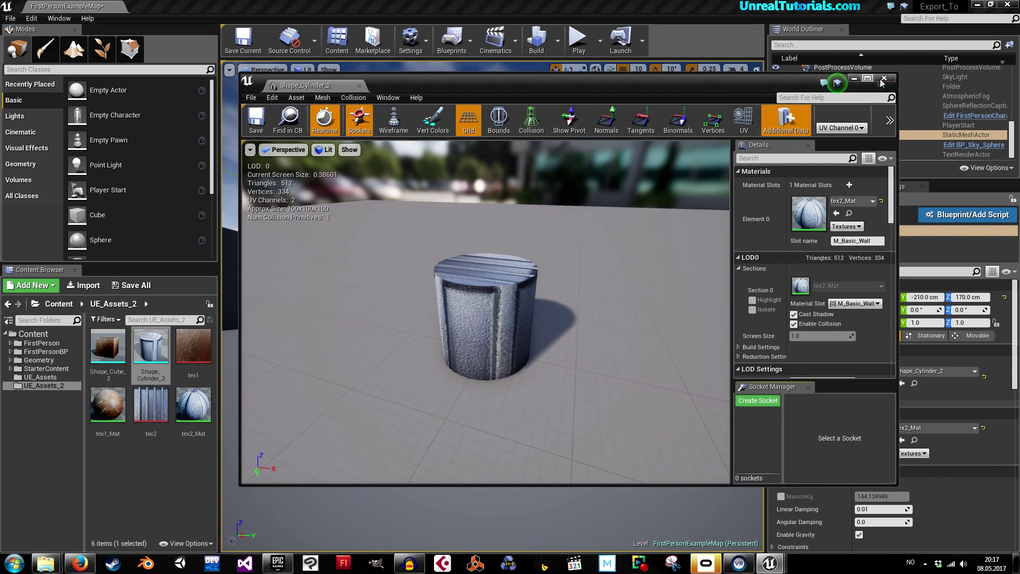
pyautogui.click(883, 78)
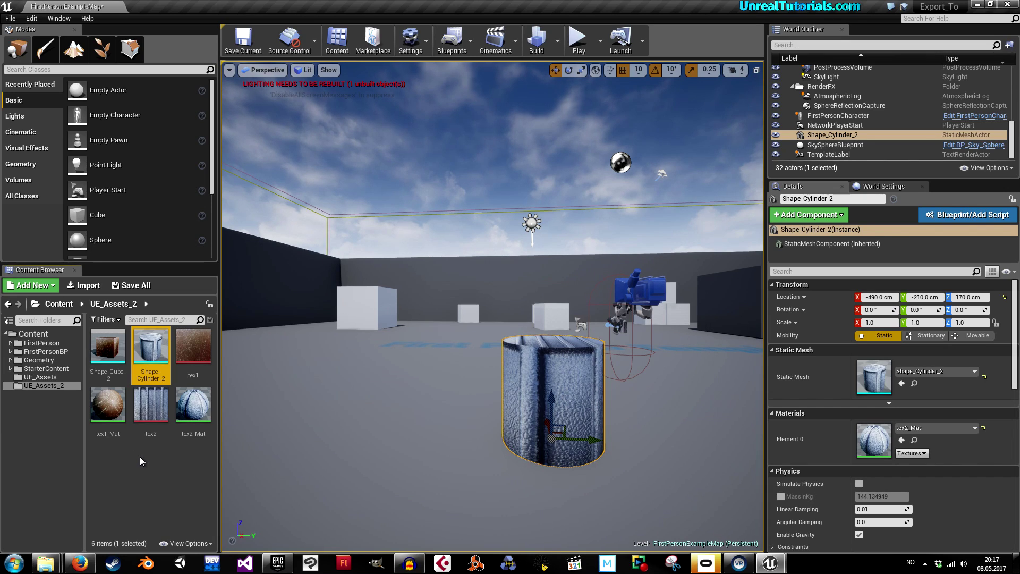
pyautogui.moveTo(108, 348); pyautogui.dragTo(327, 412)
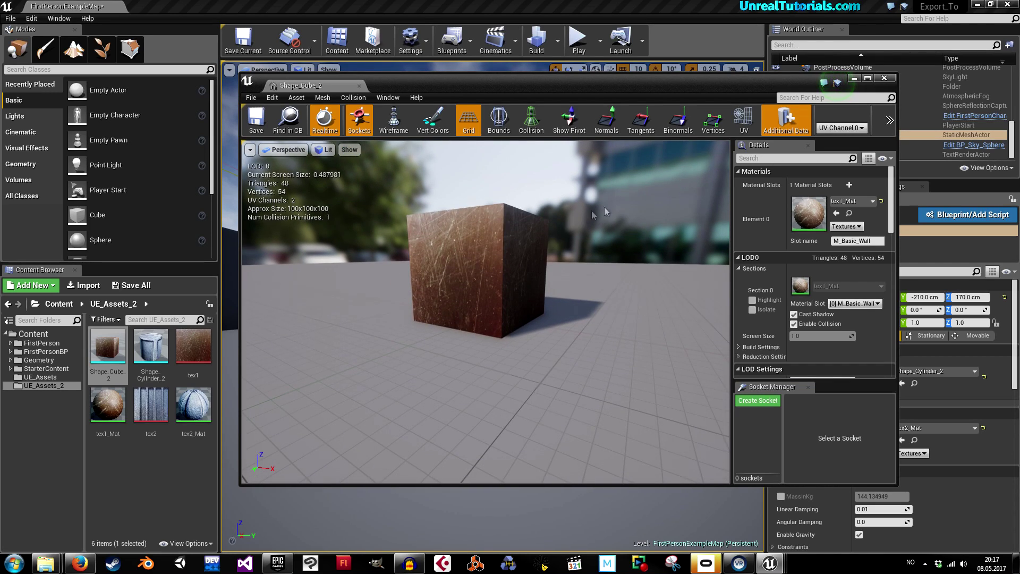
pyautogui.click(884, 78)
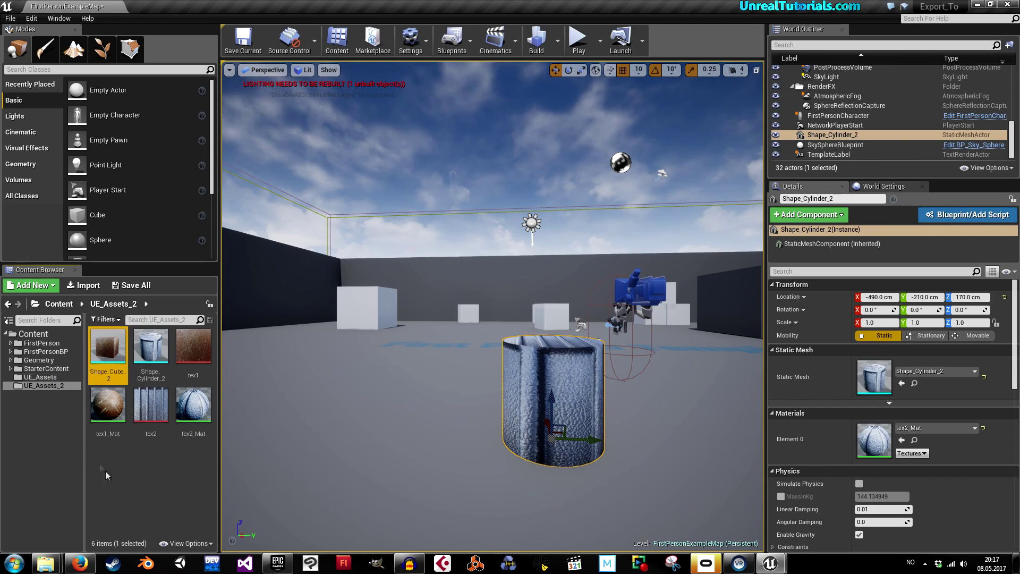
pyautogui.click(124, 481)
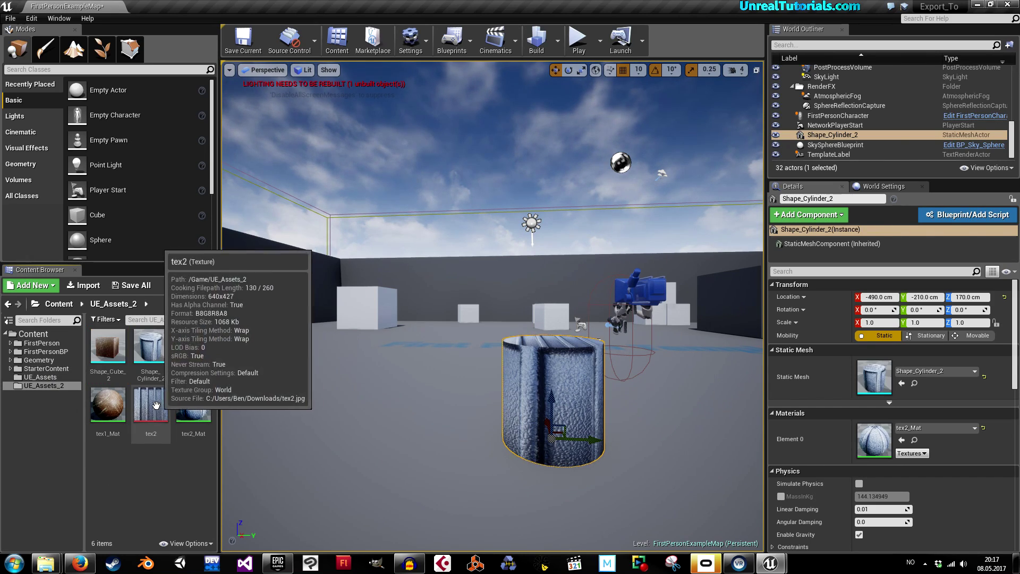
pyautogui.click(105, 363)
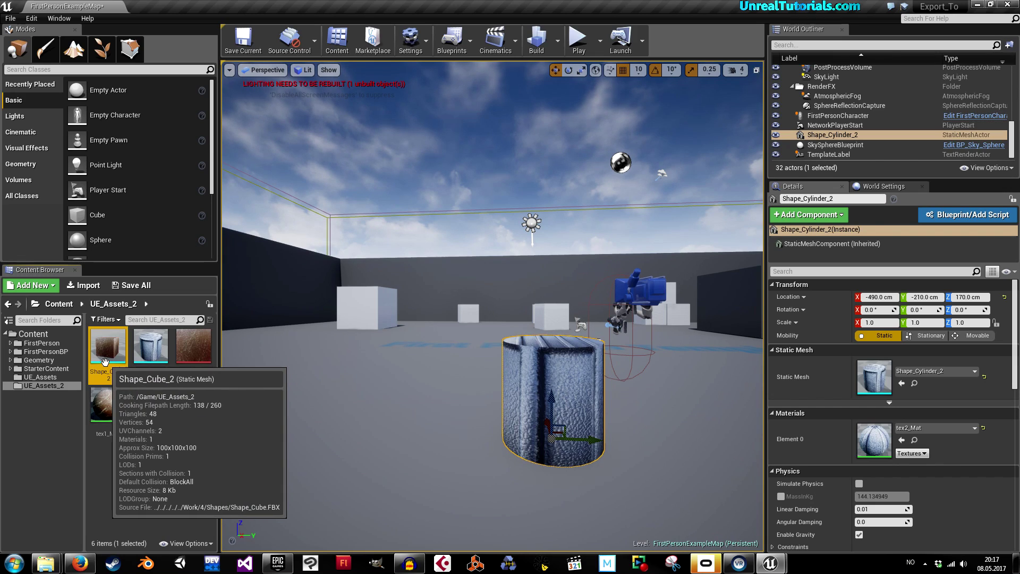